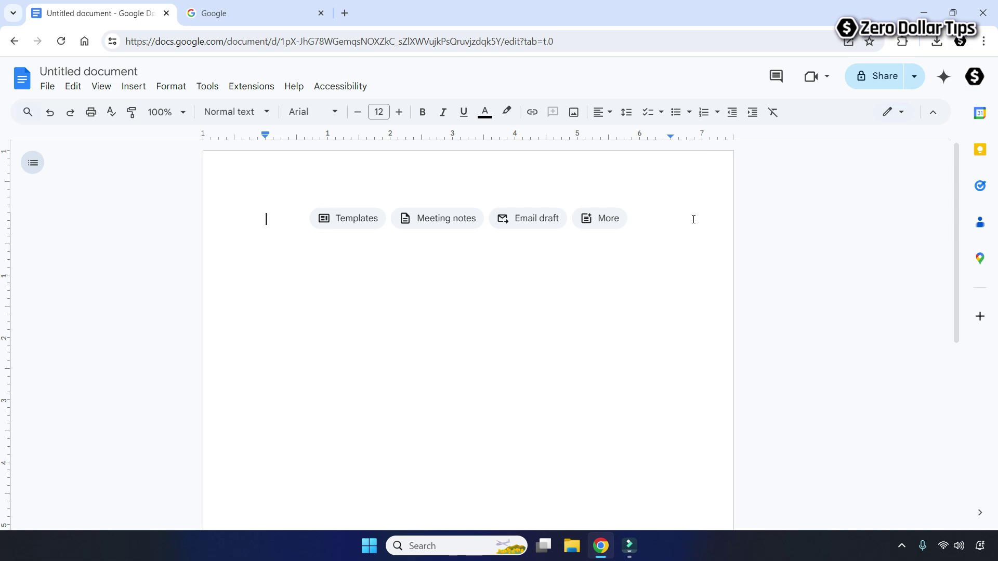
Step: Search Google for 'curved text generator' from the 'curve' suggestion
{"action": "left_click", "coordinate": [290, 7]}
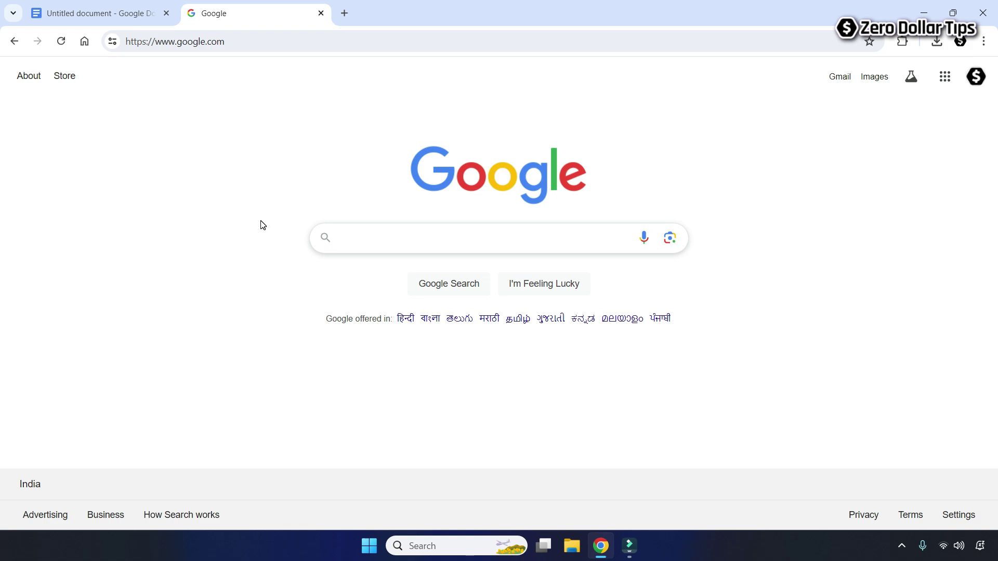
{"action": "left_click", "coordinate": [390, 232]}
{"action": "type", "text": "curve"}
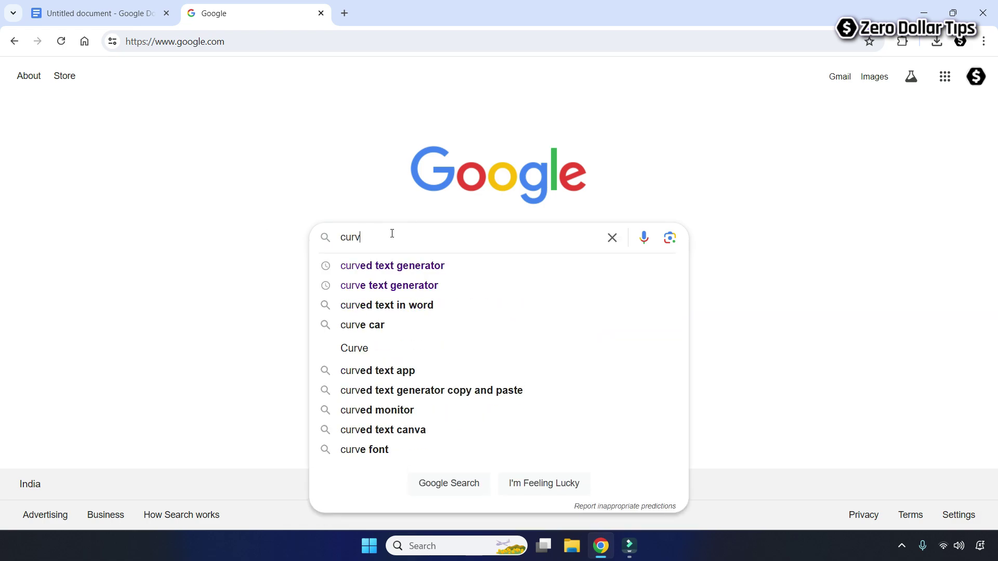
{"action": "left_click", "coordinate": [422, 271]}
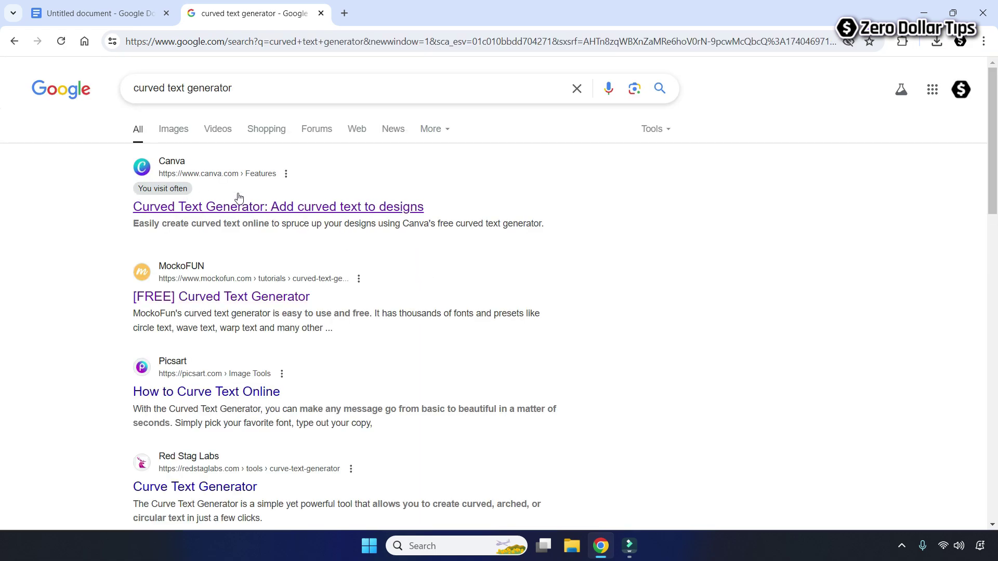
Step: Open Canva's Curved Text Generator page and start a new 1080 × 1080 design
{"action": "left_click", "coordinate": [207, 213]}
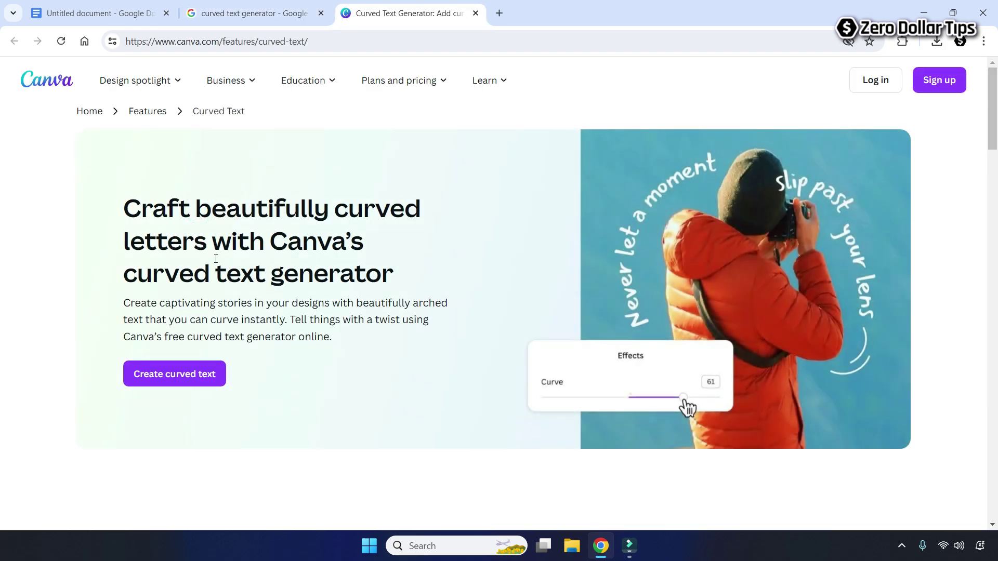
{"action": "left_click", "coordinate": [167, 379]}
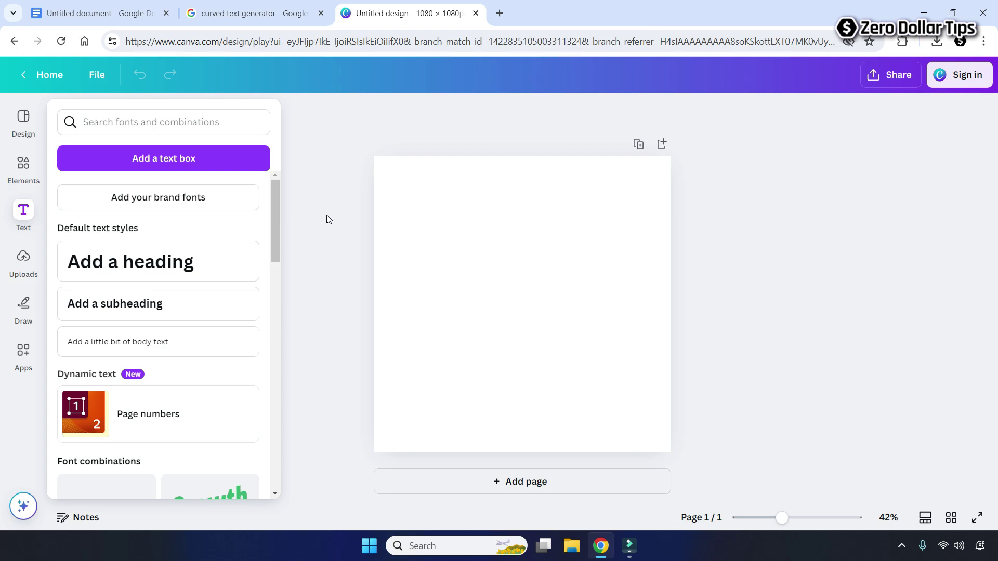
Step: Add a text box reading 'Zero Dollar Tips' and select its text
{"action": "left_click", "coordinate": [175, 161]}
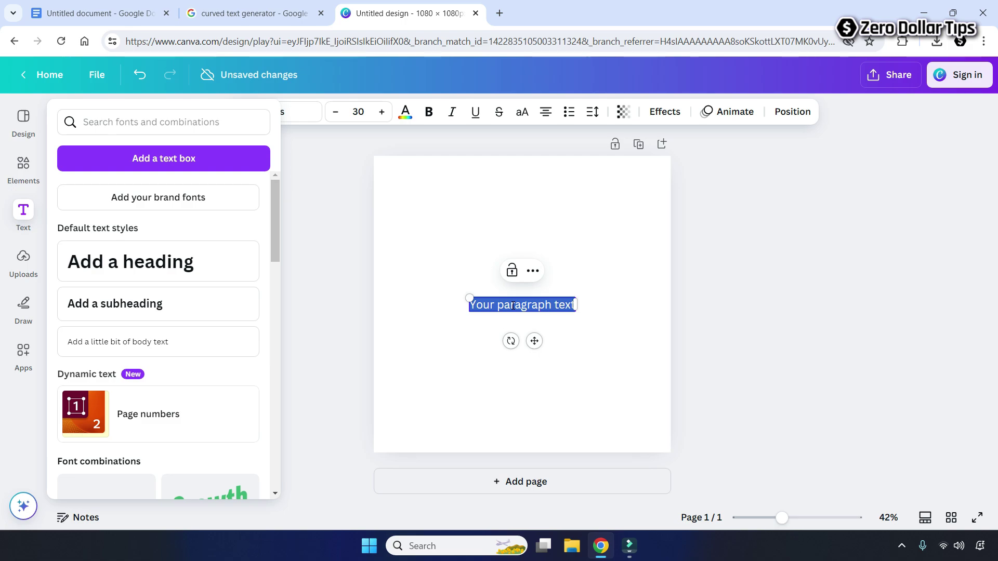
{"action": "type", "text": "Zero Dollar Tips"}
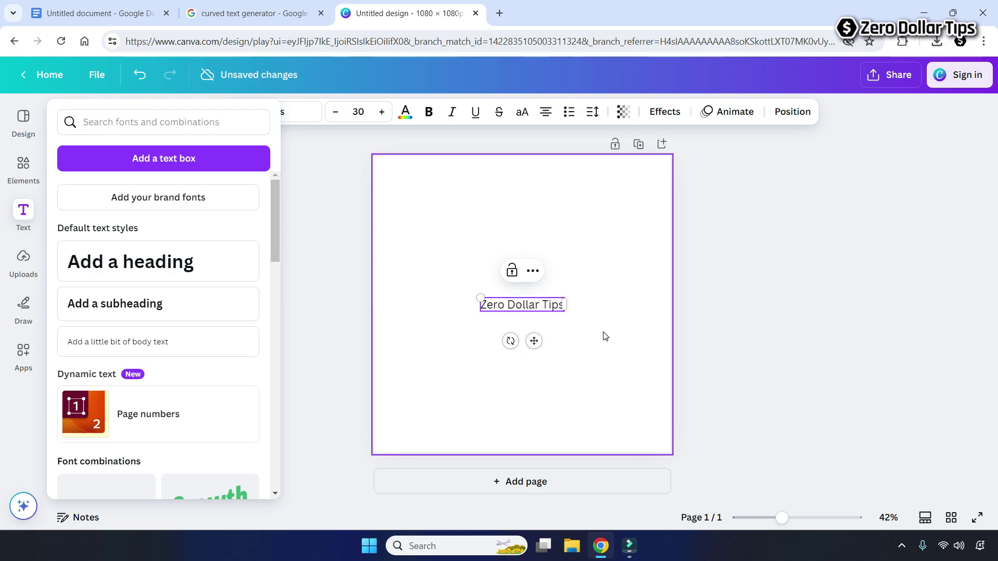
{"action": "triple_click", "coordinate": [517, 301]}
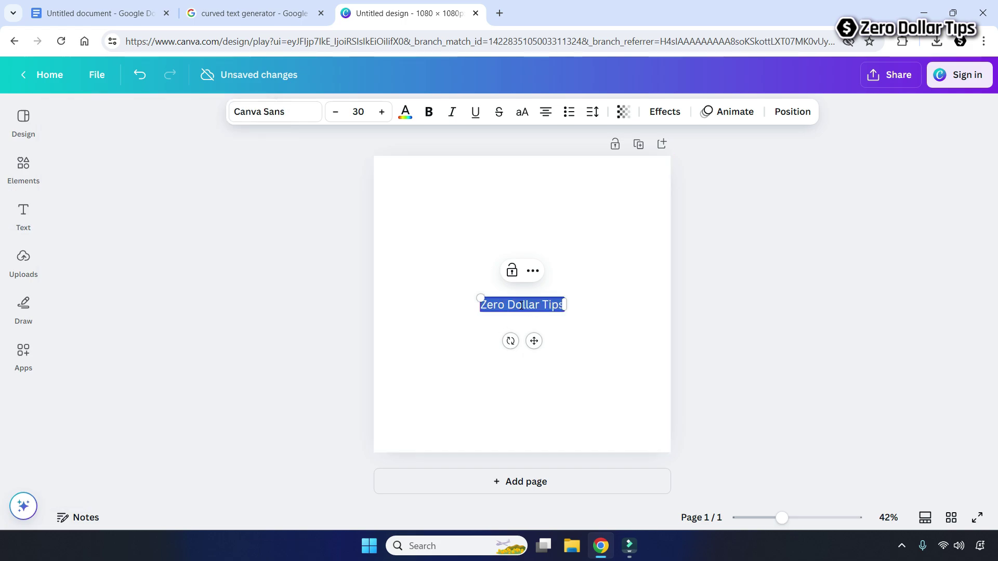
Step: Change the Zero Dollar Tips font to Amaranth Bold
{"action": "left_click", "coordinate": [268, 114]}
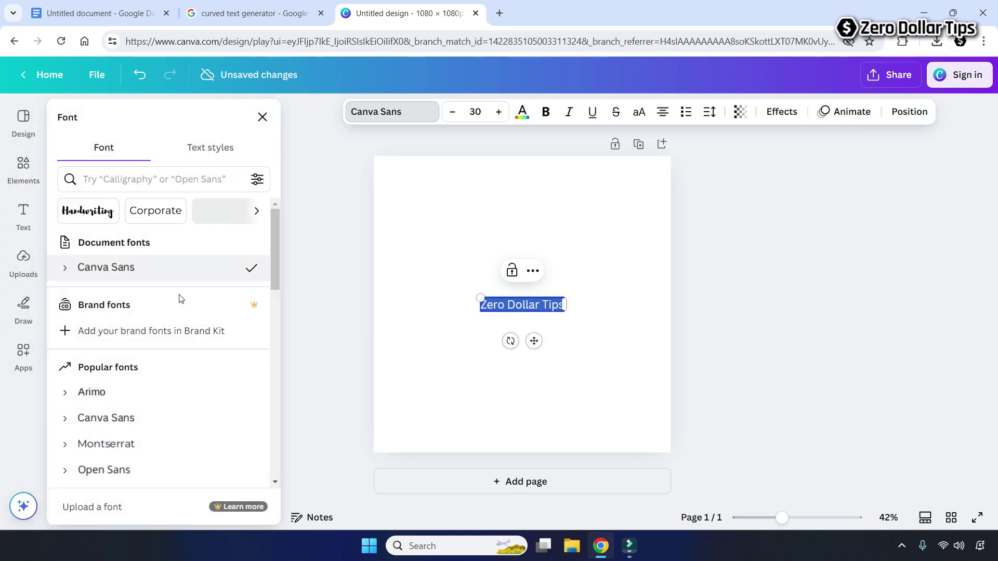
{"action": "left_click_drag", "start_coordinate": [279, 222], "coordinate": [275, 431]}
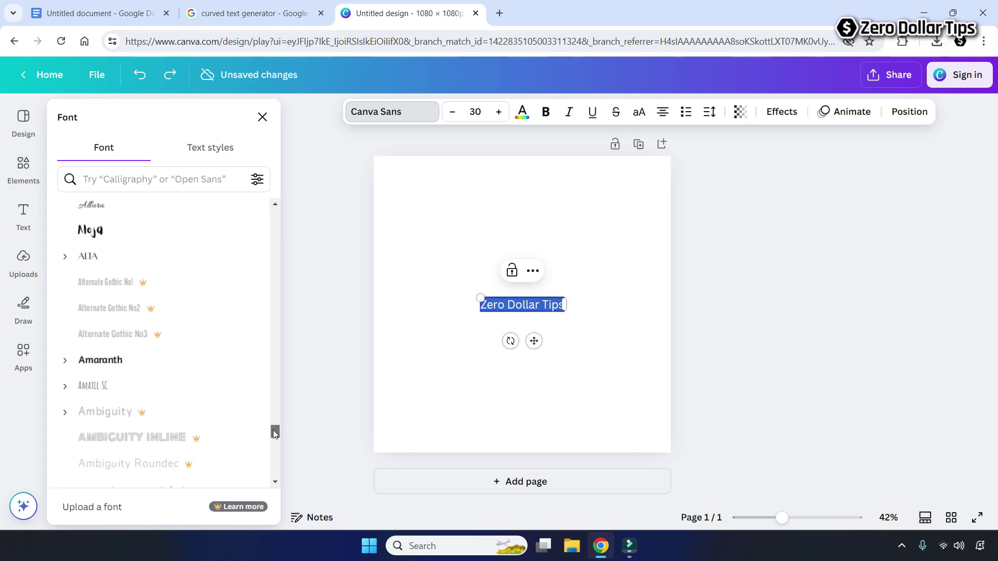
{"action": "left_click", "coordinate": [96, 351]}
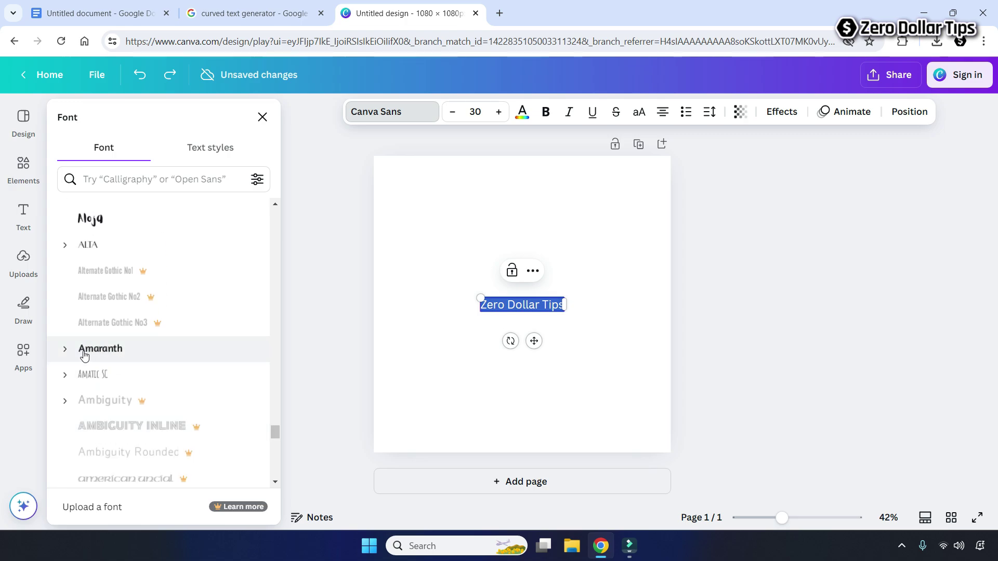
{"action": "left_click", "coordinate": [98, 400]}
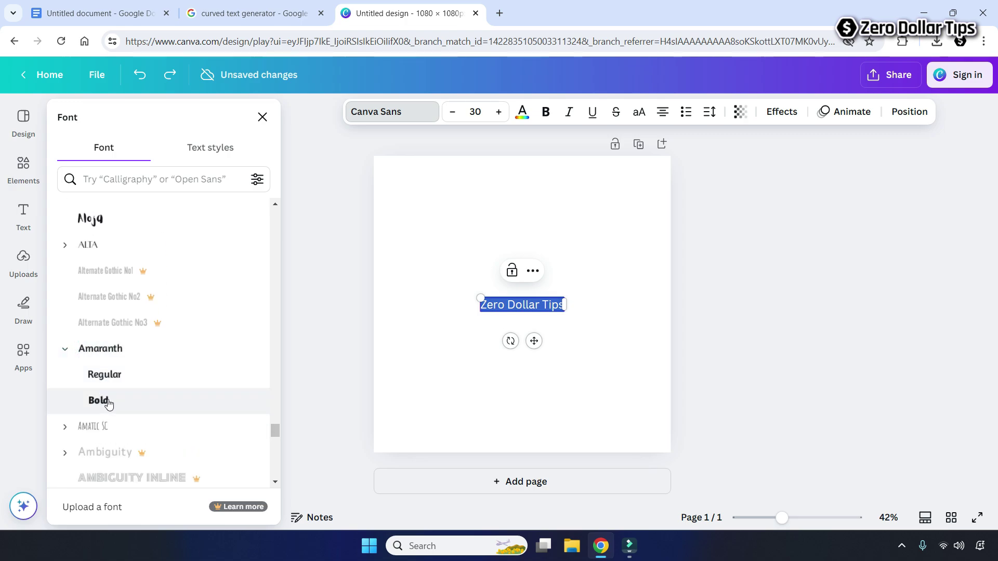
{"action": "left_click", "coordinate": [582, 324]}
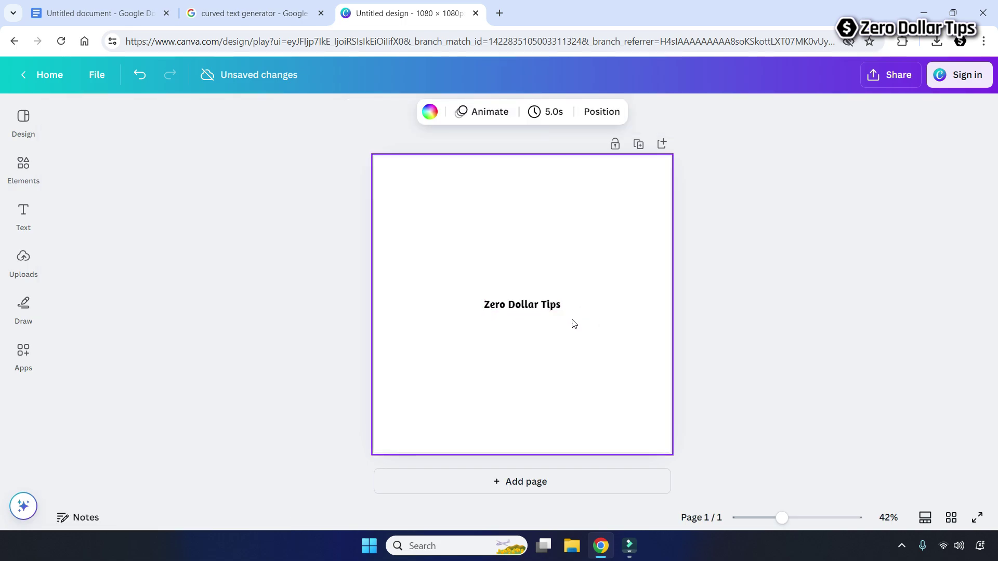
Step: Set the Zero Dollar Tips text to font size 96
{"action": "left_click", "coordinate": [542, 310]}
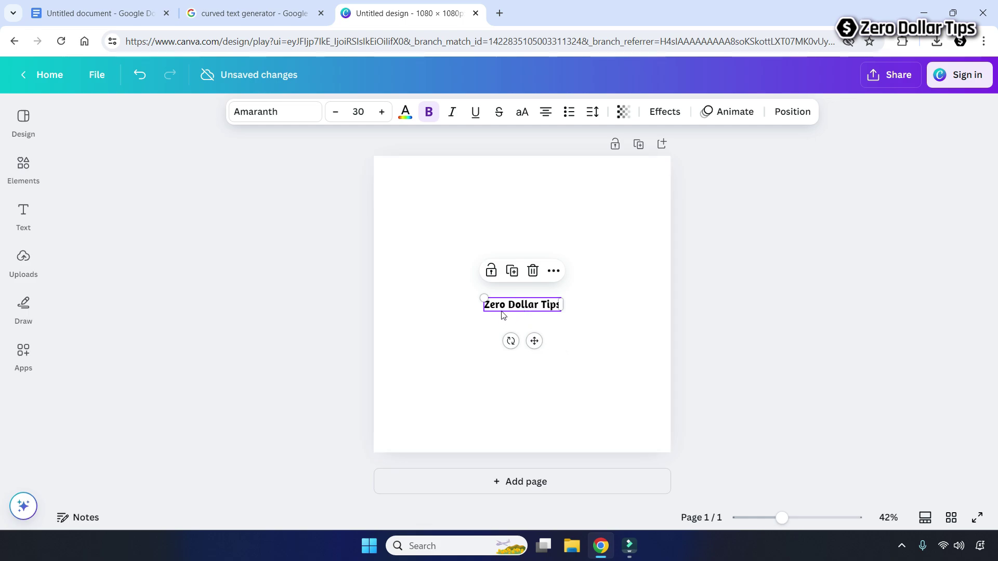
{"action": "double_click", "coordinate": [520, 312]}
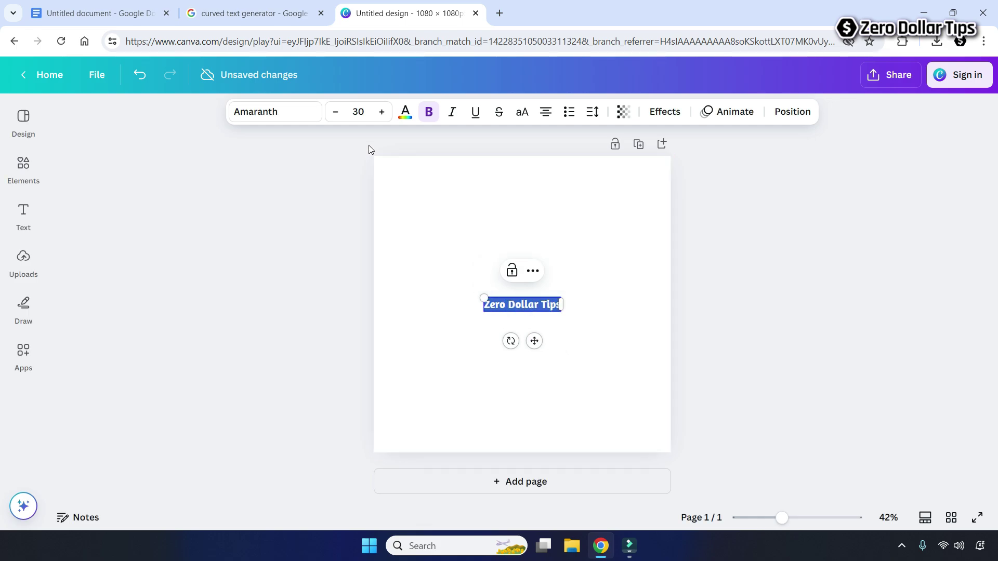
{"action": "left_click", "coordinate": [362, 116]}
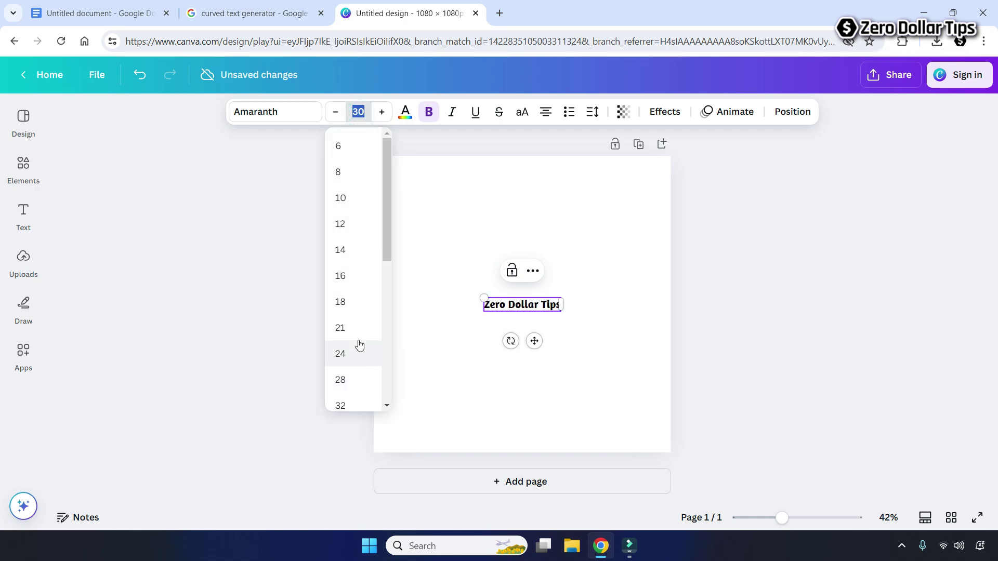
{"action": "left_click_drag", "start_coordinate": [385, 242], "coordinate": [390, 364]}
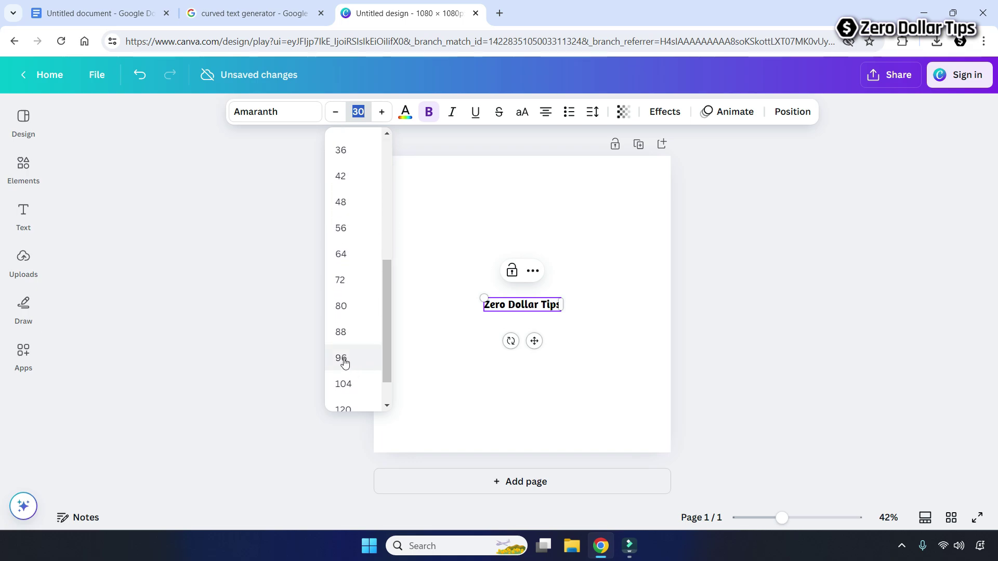
{"action": "left_click", "coordinate": [352, 358]}
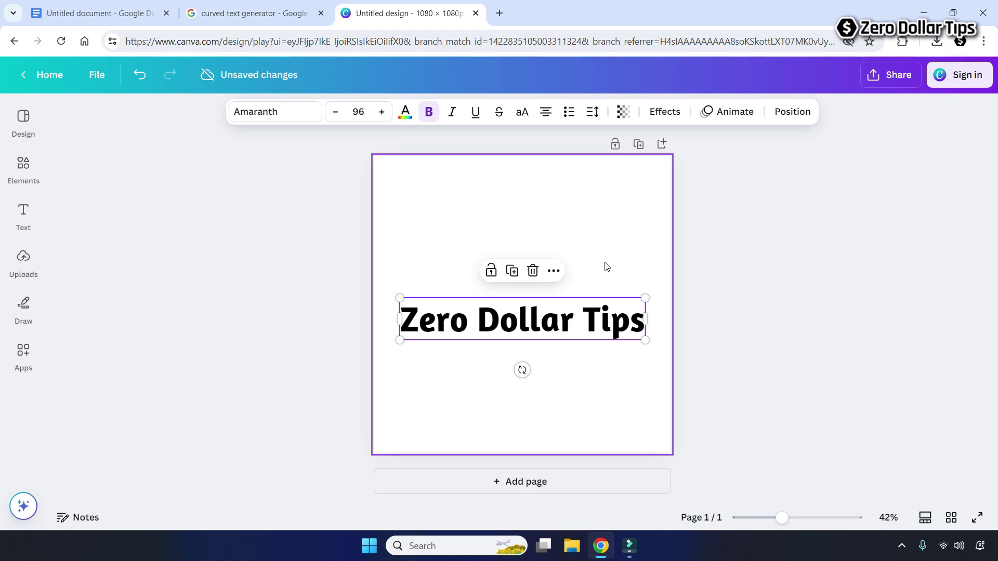
{"action": "double_click", "coordinate": [569, 321]}
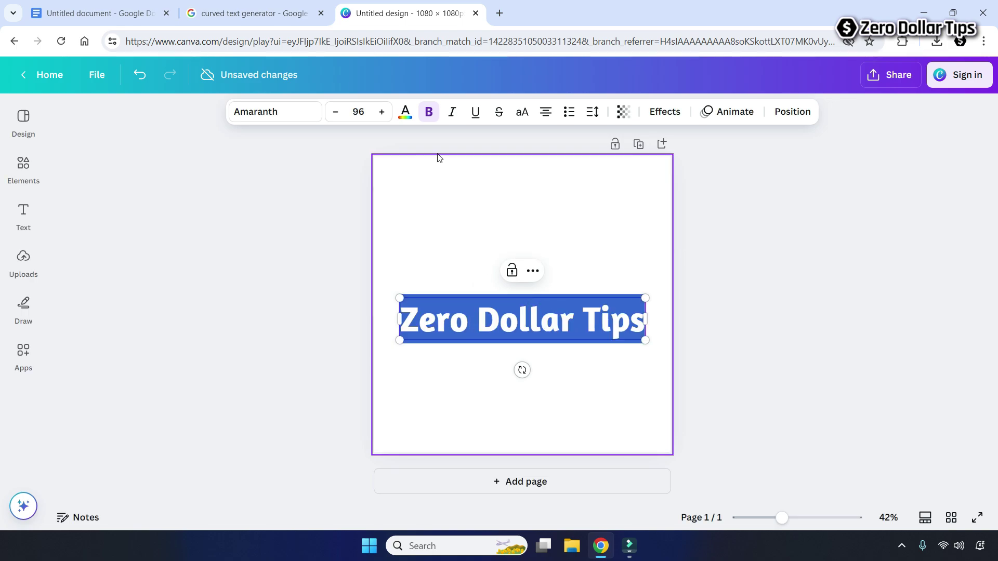
Step: Colour the Zero Dollar Tips text purple and reselect it
{"action": "left_click", "coordinate": [406, 115]}
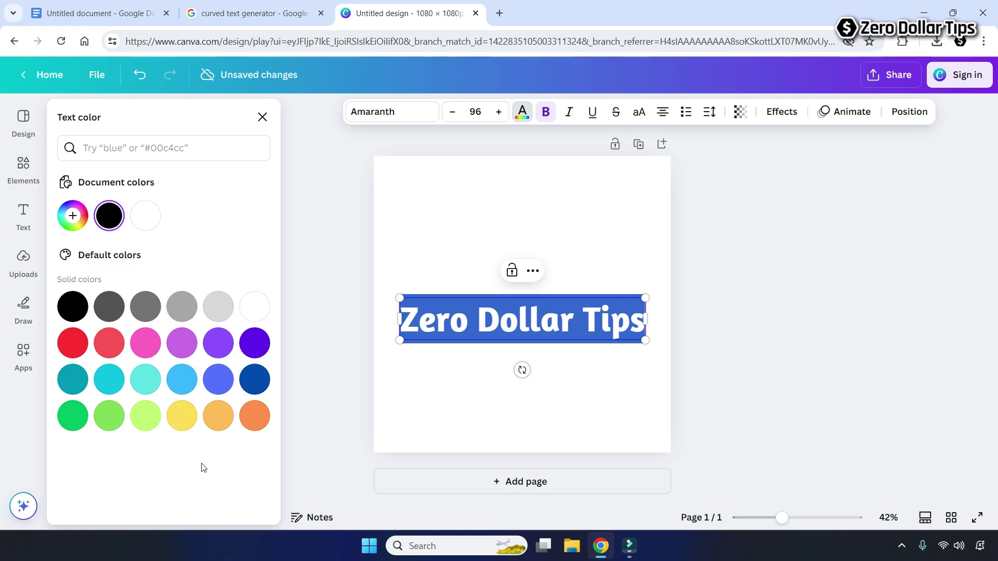
{"action": "left_click", "coordinate": [218, 349]}
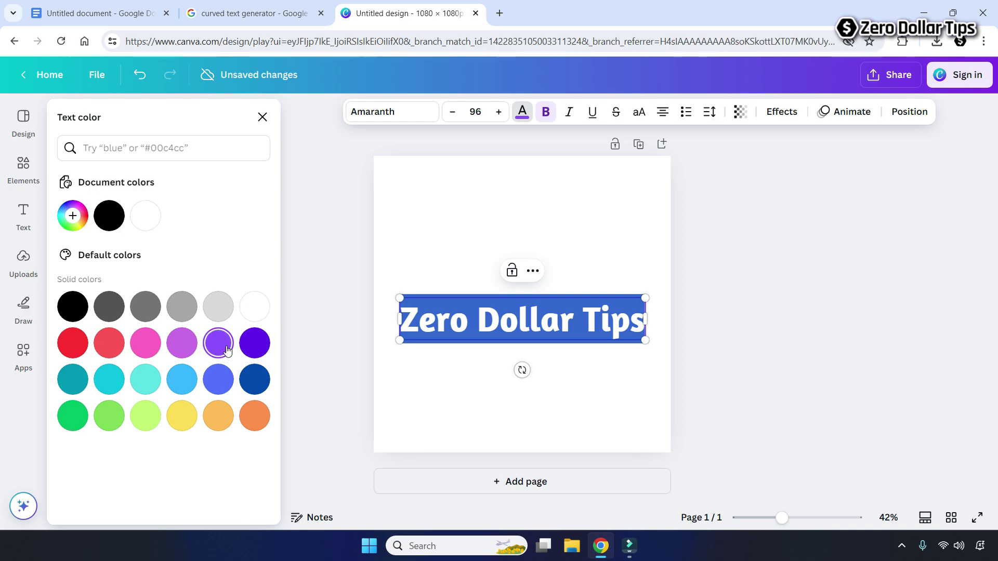
{"action": "left_click", "coordinate": [568, 281]}
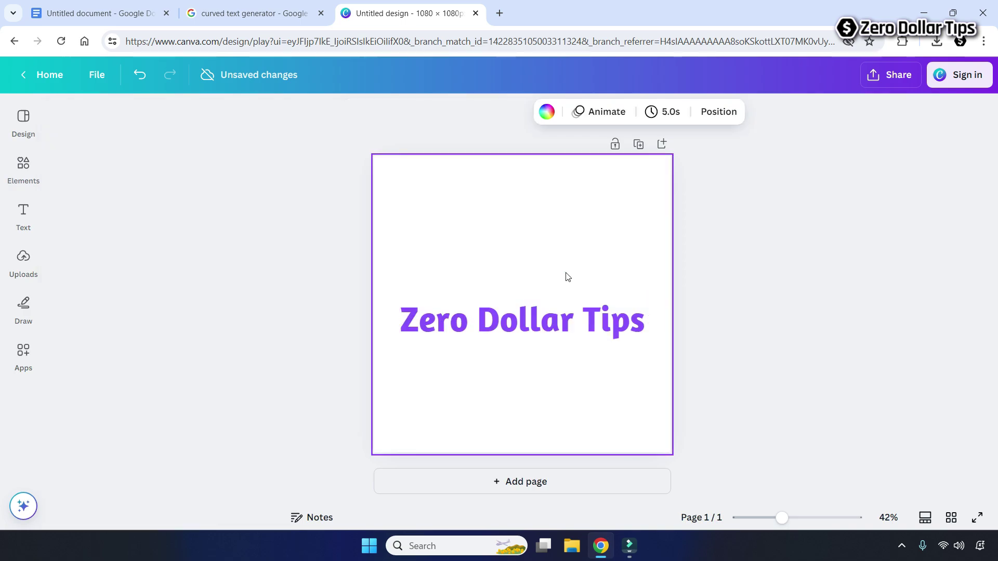
{"action": "left_click", "coordinate": [515, 330]}
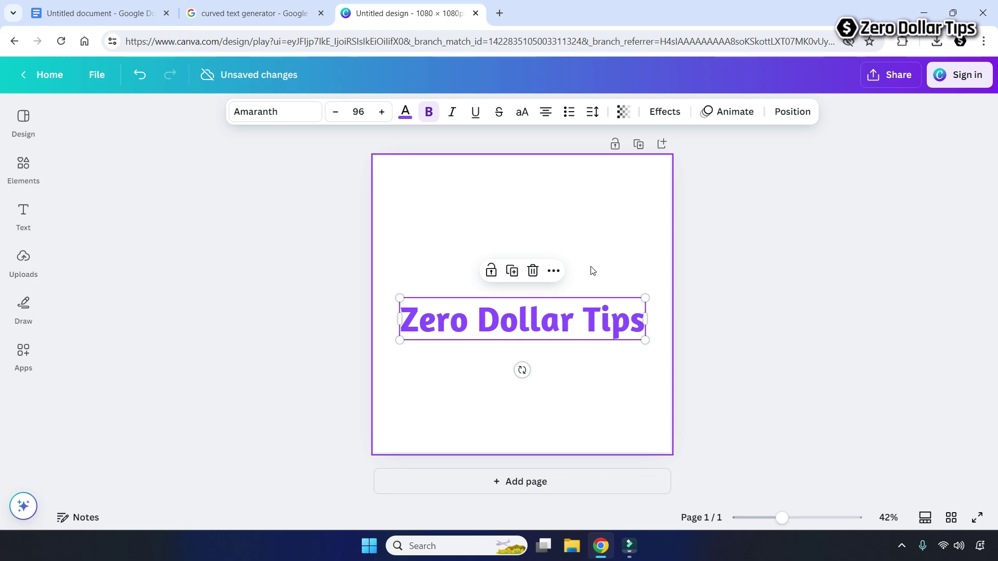
Step: Apply the Curve shape effect to the purple Zero Dollar Tips text
{"action": "double_click", "coordinate": [528, 326]}
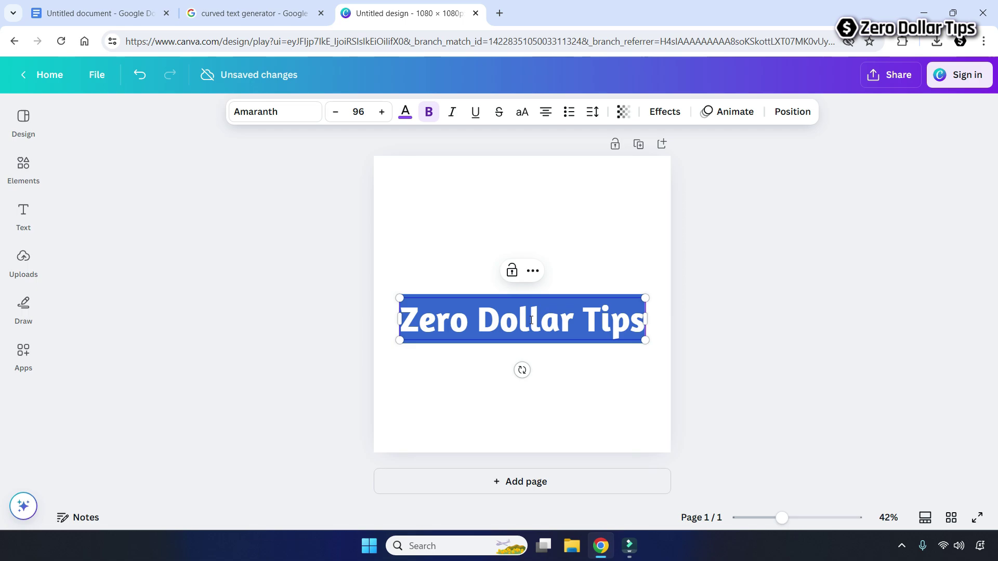
{"action": "left_click", "coordinate": [666, 114]}
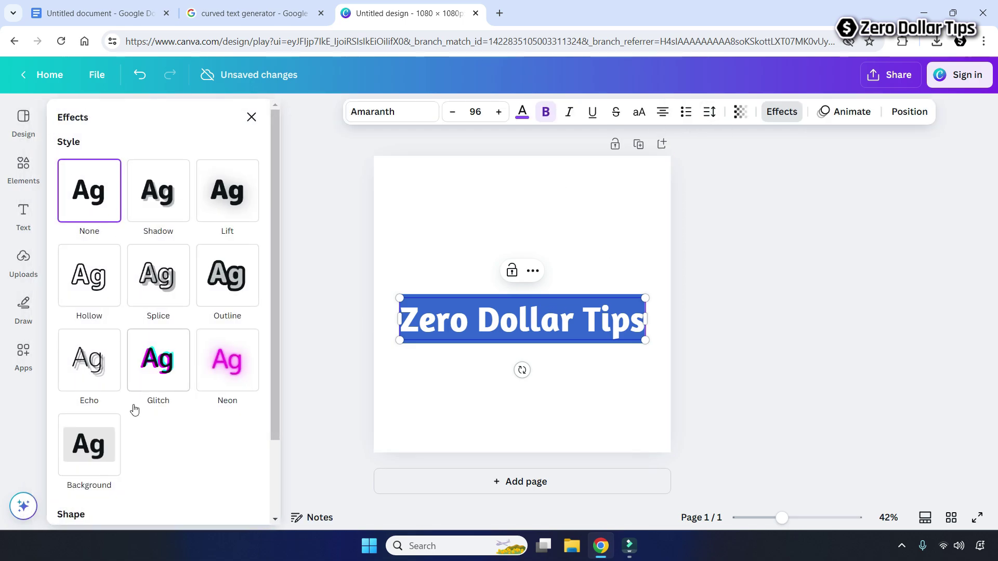
{"action": "left_click_drag", "start_coordinate": [276, 136], "coordinate": [276, 270]}
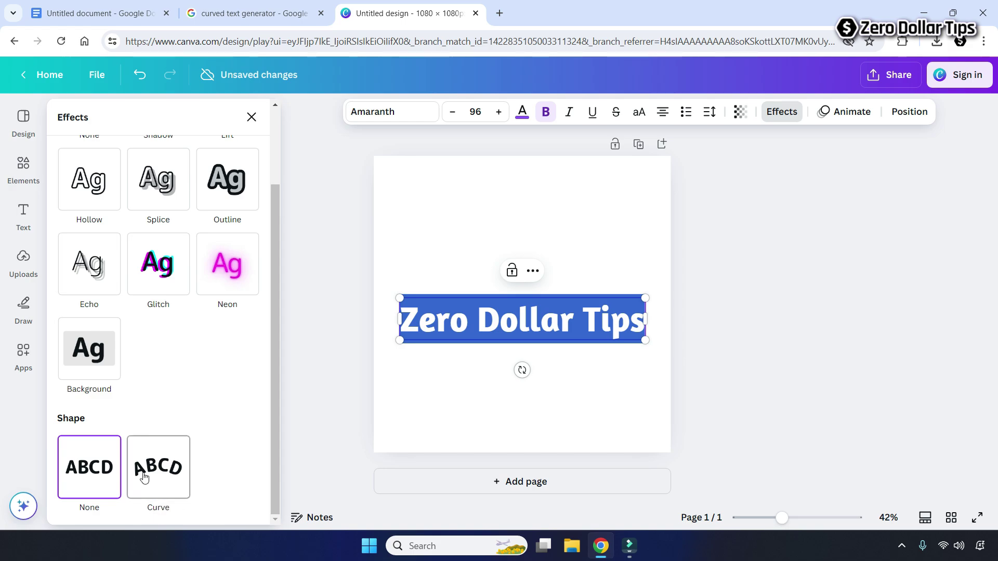
{"action": "left_click", "coordinate": [161, 479]}
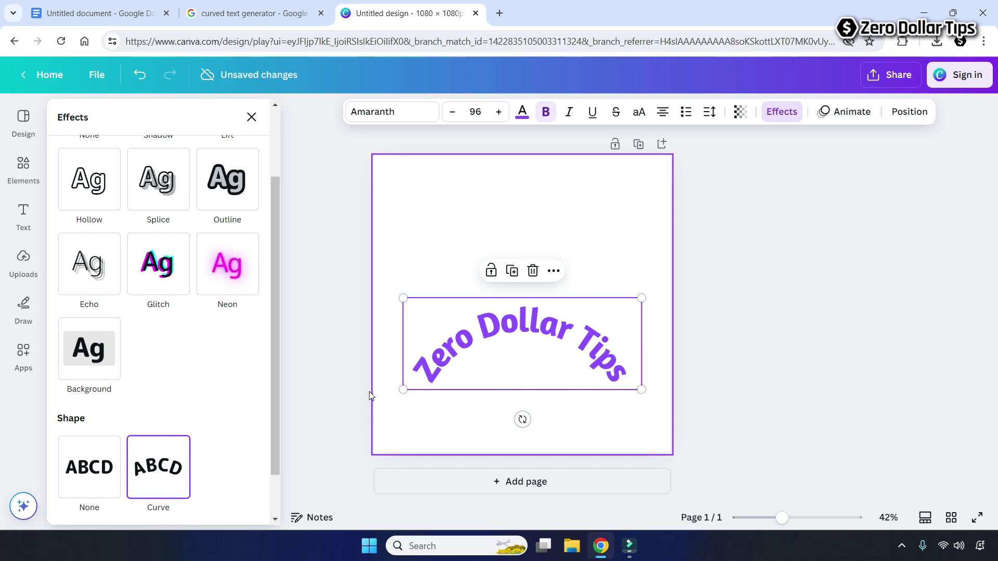
Step: Settle the curve strength at 75 and apply the Lift style at intensity 50
{"action": "left_click_drag", "start_coordinate": [274, 318], "coordinate": [140, 521]}
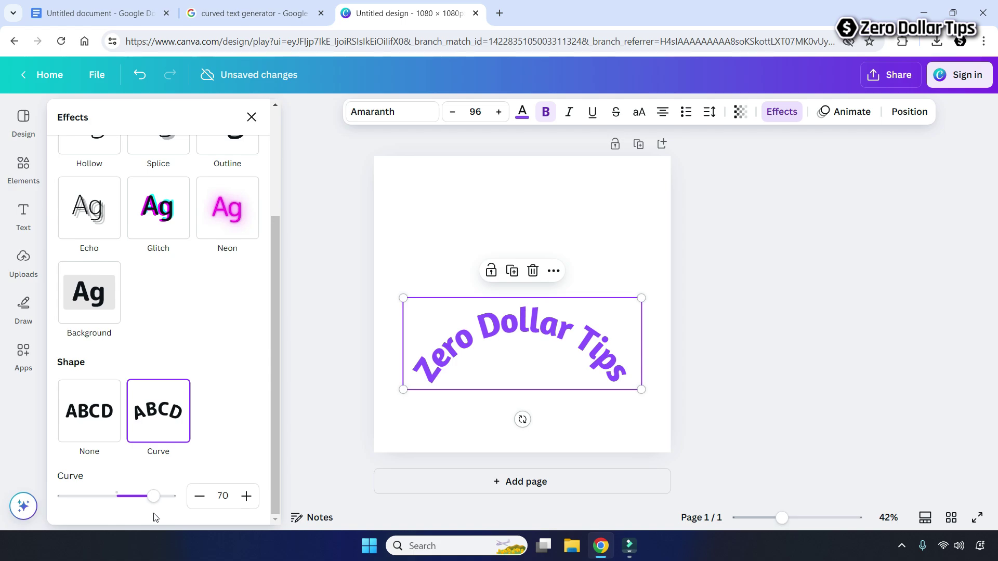
{"action": "left_click_drag", "start_coordinate": [152, 499], "coordinate": [174, 500]}
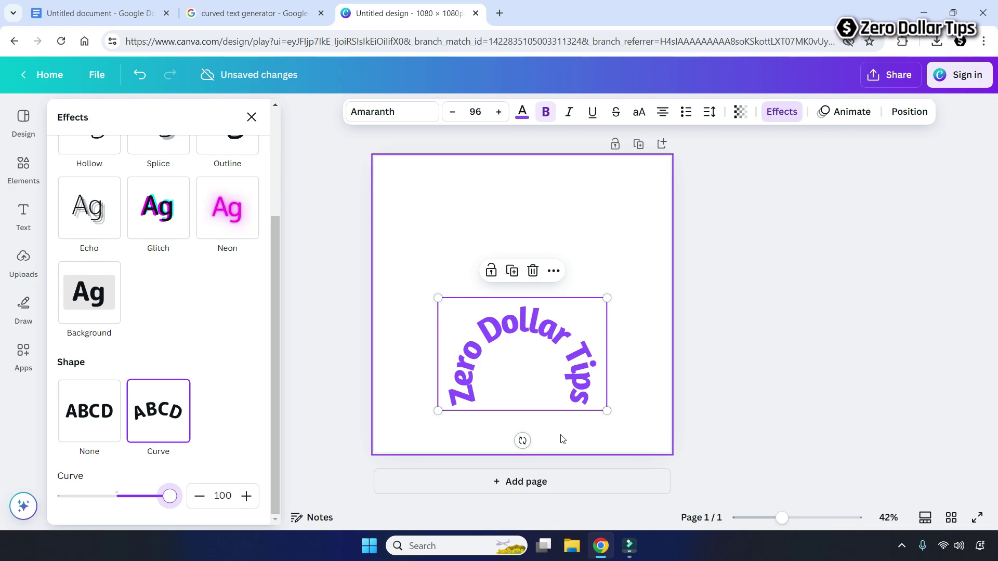
{"action": "left_click_drag", "start_coordinate": [169, 500], "coordinate": [139, 502]}
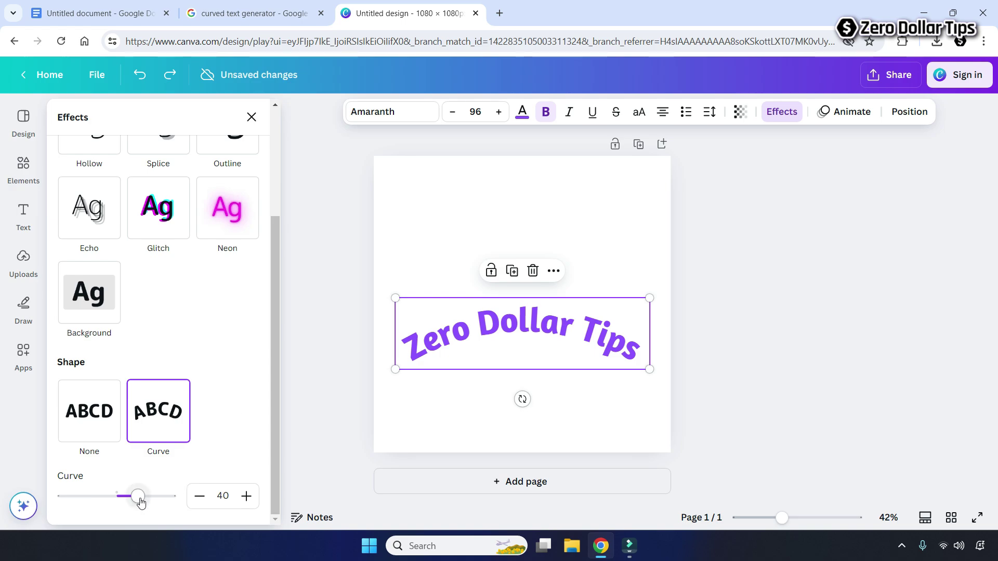
{"action": "left_click_drag", "start_coordinate": [138, 498], "coordinate": [161, 500]}
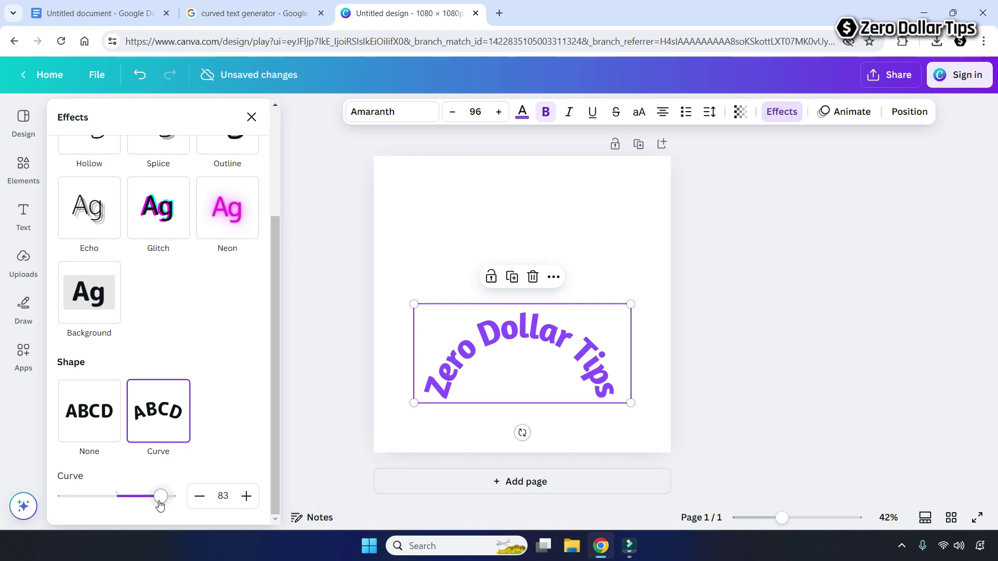
{"action": "left_click_drag", "start_coordinate": [161, 499], "coordinate": [156, 499]}
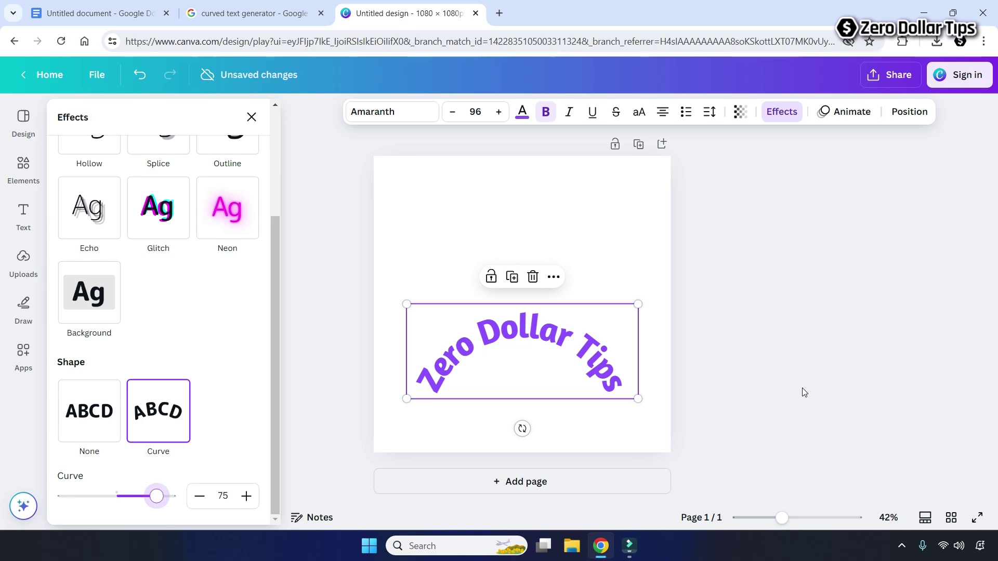
{"action": "left_click_drag", "start_coordinate": [277, 267], "coordinate": [299, 180]}
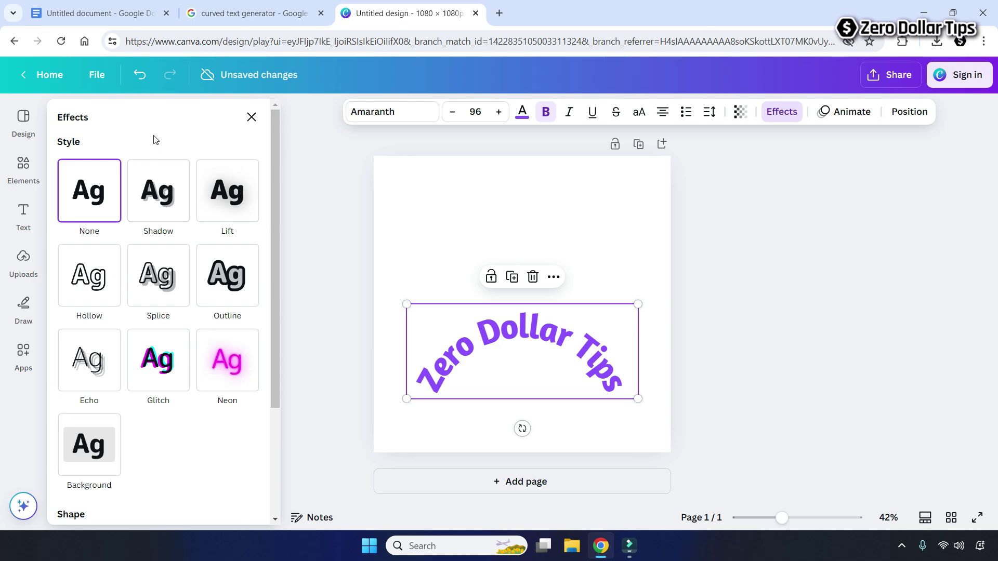
{"action": "left_click", "coordinate": [153, 187]}
Step: Preview Hollow, Splice, Echo, Glitch, Neon and Background, then apply purple Shadow: offset 50, direction -45
{"action": "left_click", "coordinate": [235, 207]}
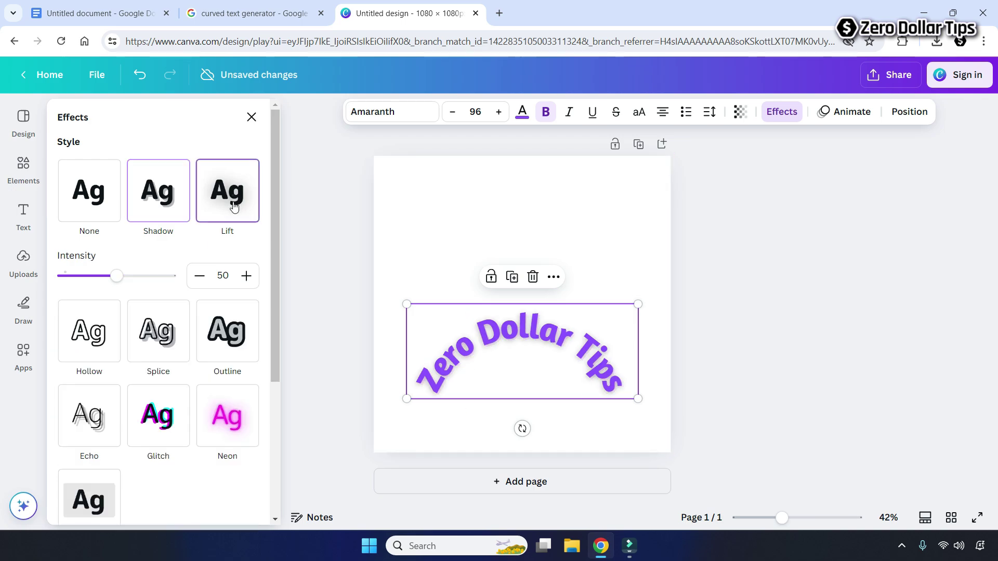
{"action": "left_click", "coordinate": [92, 335]}
{"action": "left_click", "coordinate": [181, 289]}
{"action": "left_click", "coordinate": [97, 430]}
{"action": "left_click", "coordinate": [158, 359]}
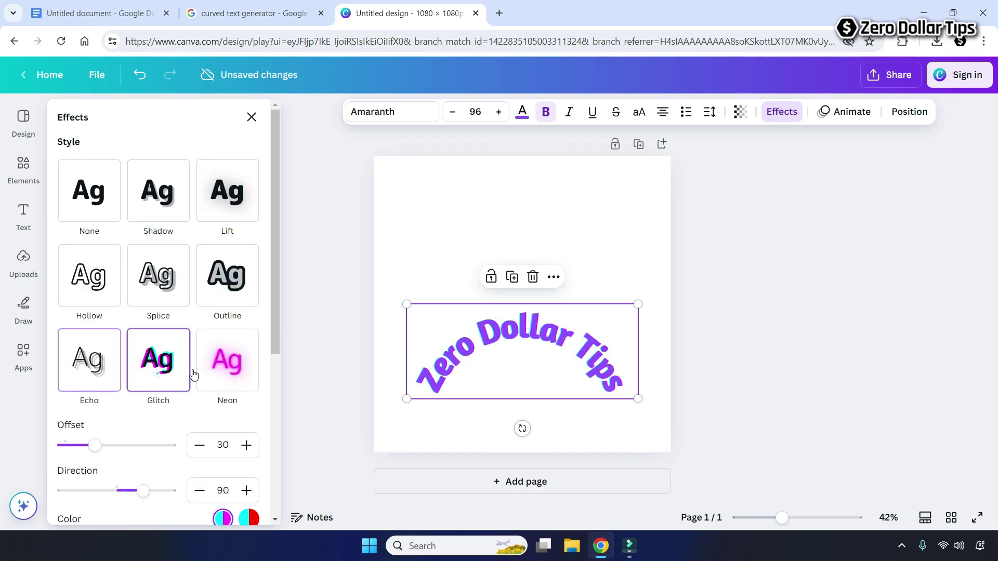
{"action": "left_click", "coordinate": [229, 358]}
{"action": "left_click", "coordinate": [94, 447]}
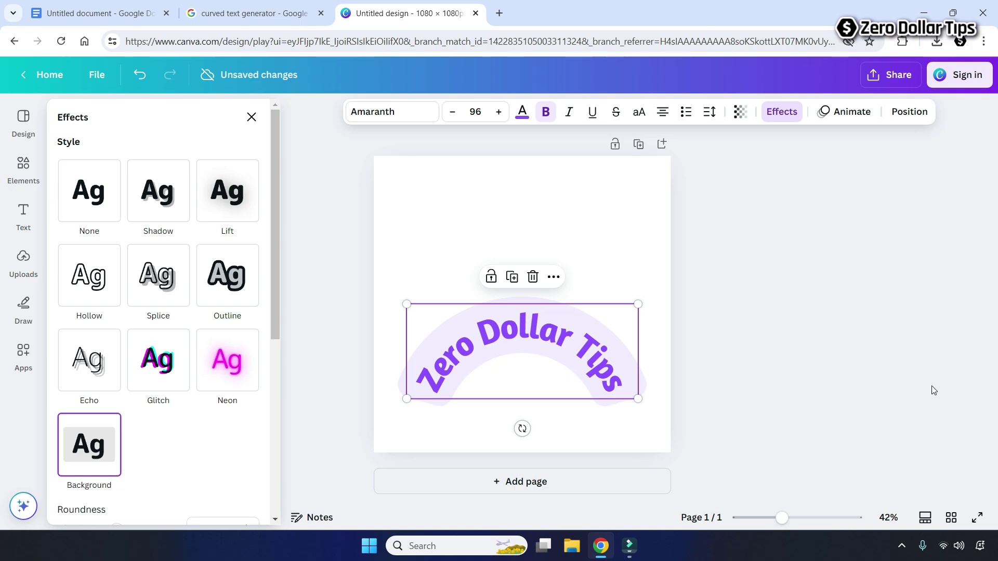
{"action": "left_click", "coordinate": [156, 206]}
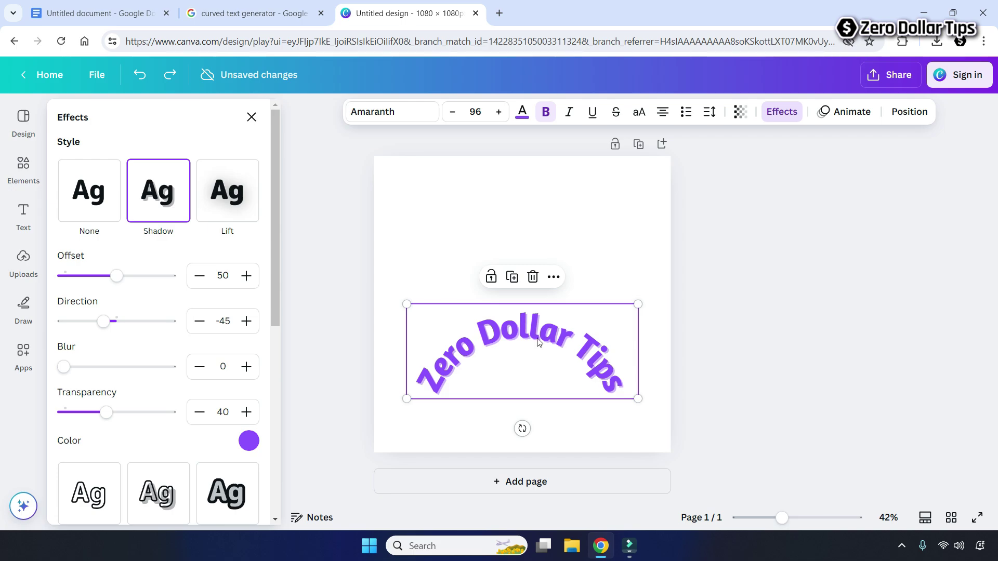
Step: Enlarge the curved text to size 131 and move it up the page
{"action": "left_click_drag", "start_coordinate": [407, 304], "coordinate": [377, 276]}
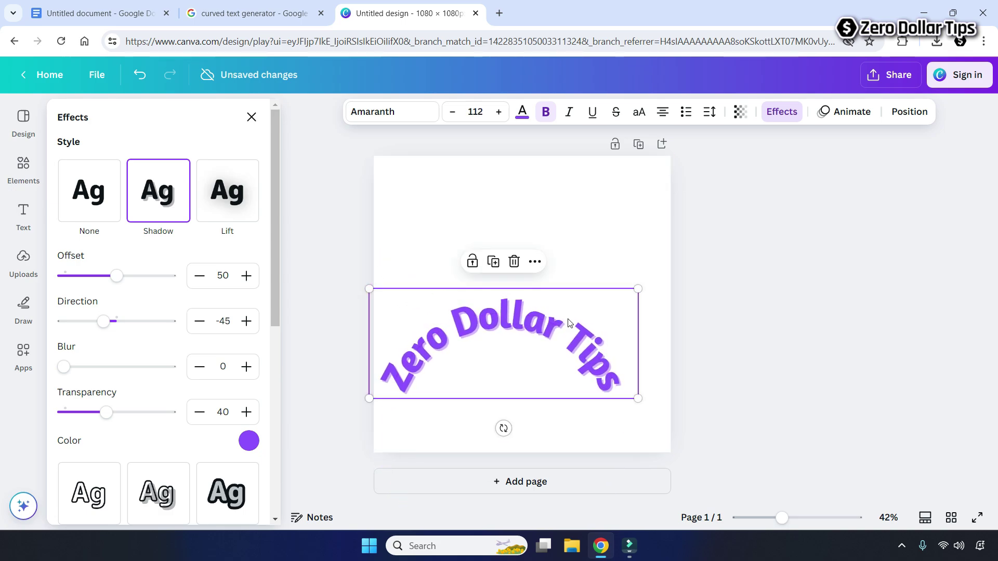
{"action": "left_click_drag", "start_coordinate": [639, 288], "coordinate": [685, 273]}
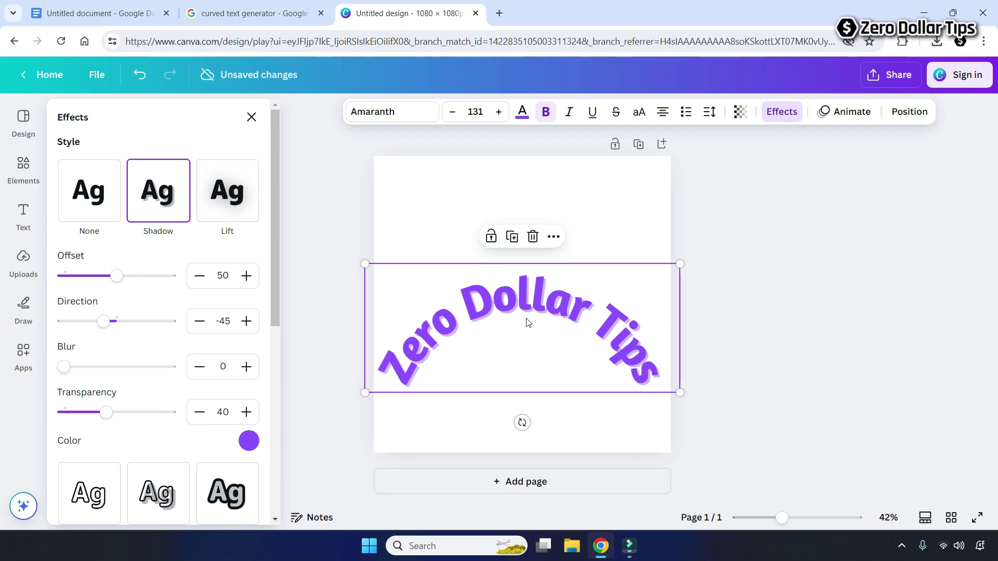
{"action": "left_click_drag", "start_coordinate": [526, 323], "coordinate": [526, 259]}
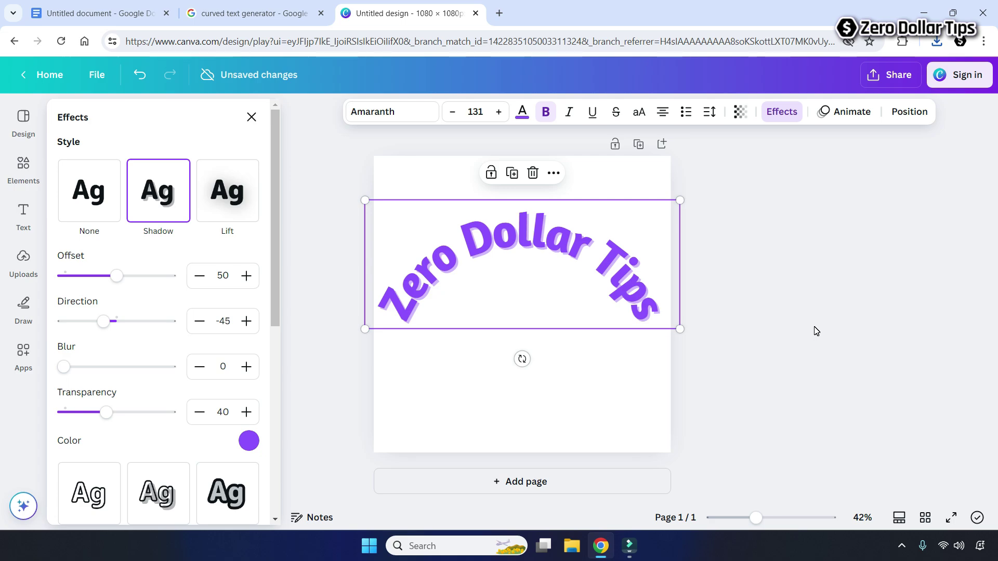
Step: Download the Canva design as a PNG file
{"action": "left_click", "coordinate": [884, 74]}
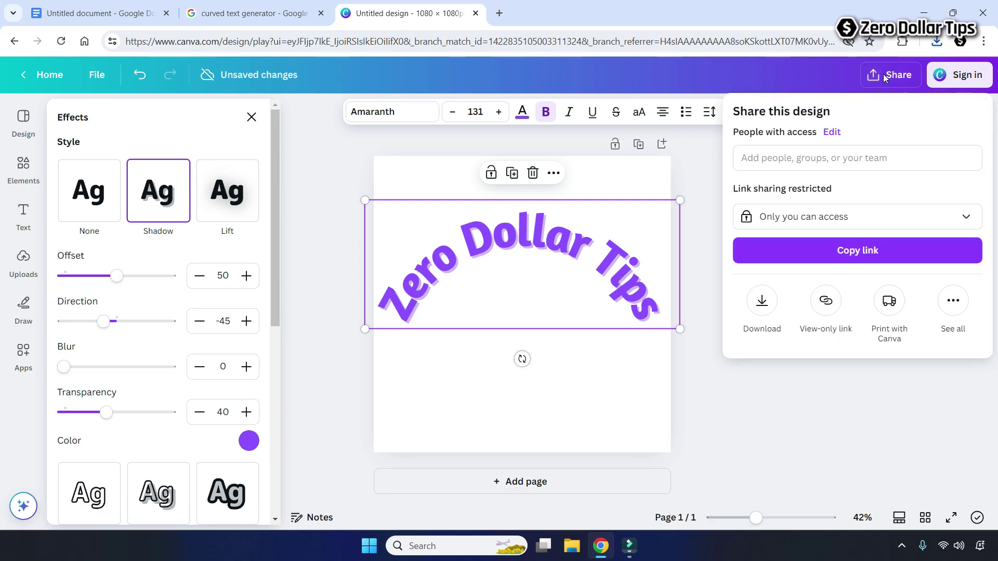
{"action": "left_click", "coordinate": [762, 301]}
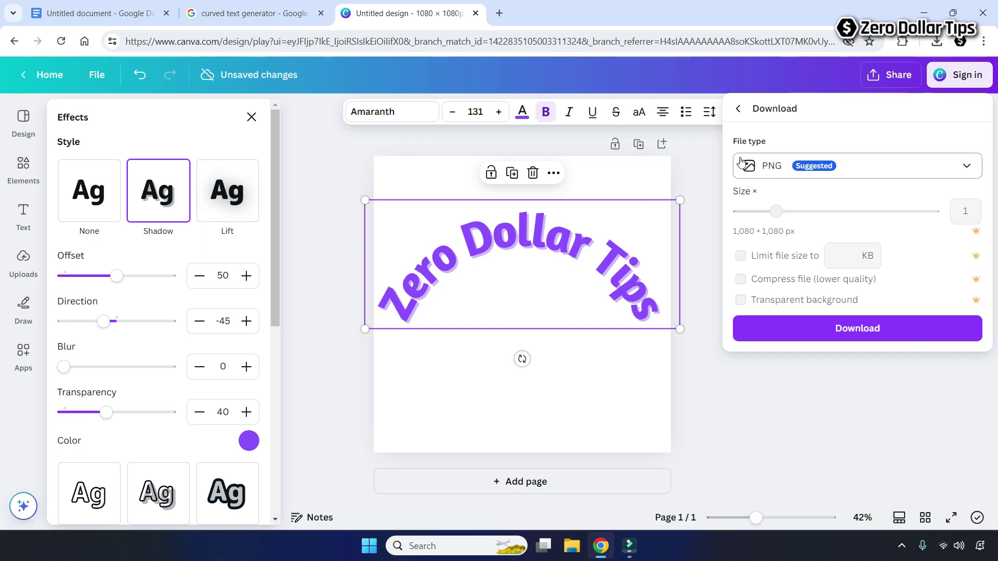
{"action": "left_click", "coordinate": [790, 173]}
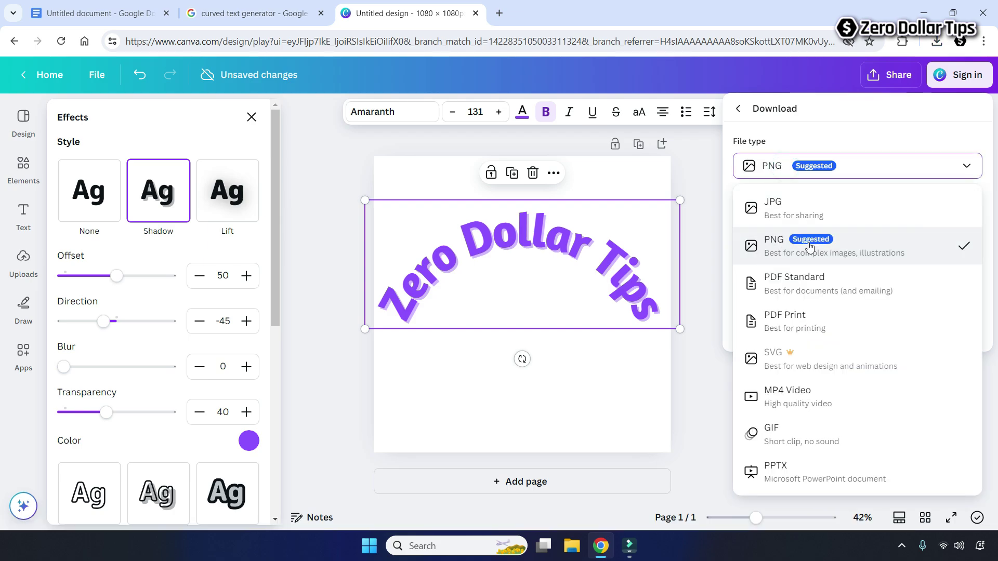
{"action": "left_click", "coordinate": [795, 171]}
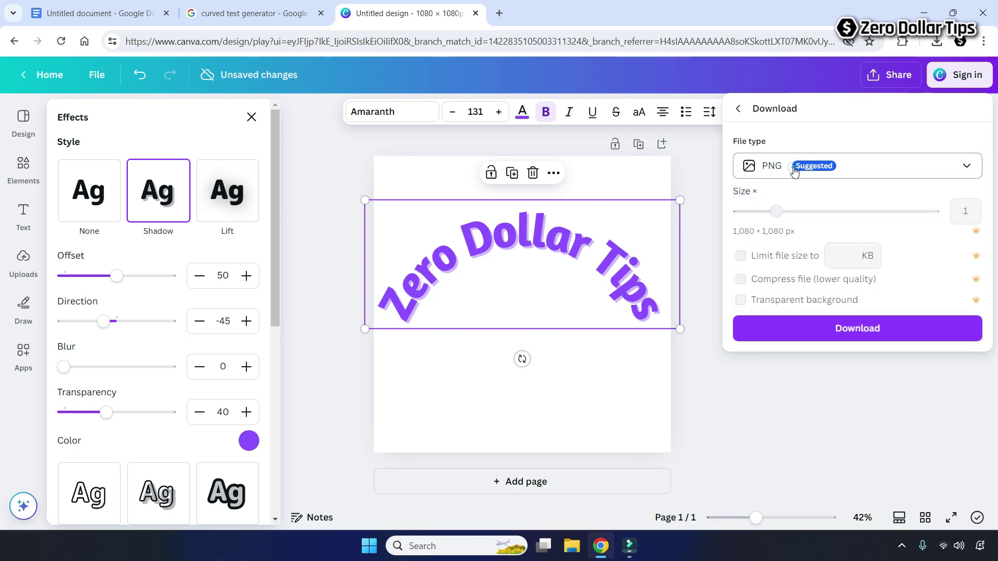
{"action": "left_click", "coordinate": [855, 331]}
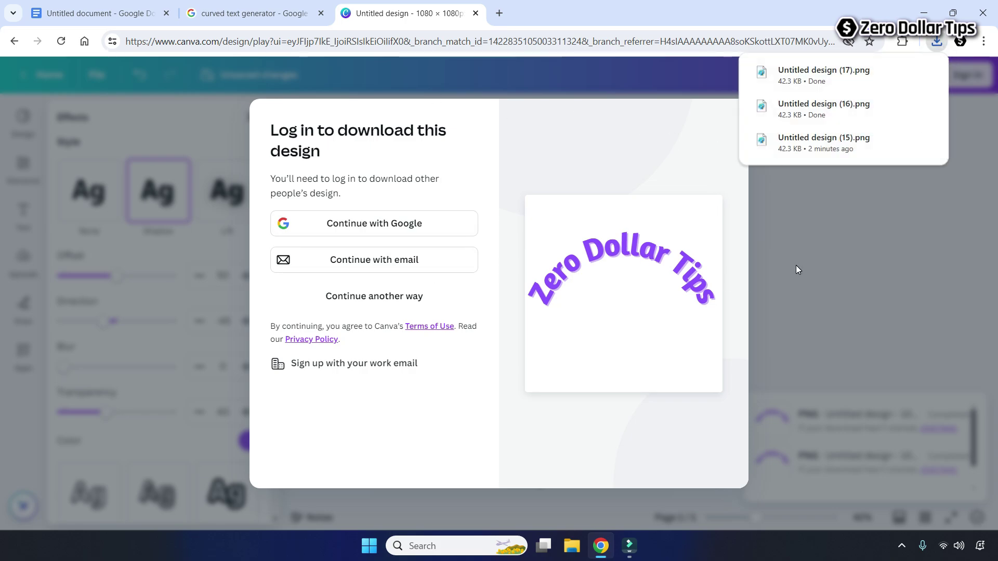
Step: Check the downloaded 'Untitled design (17).png', close the preview, and switch to Google Docs
{"action": "left_click", "coordinate": [829, 75]}
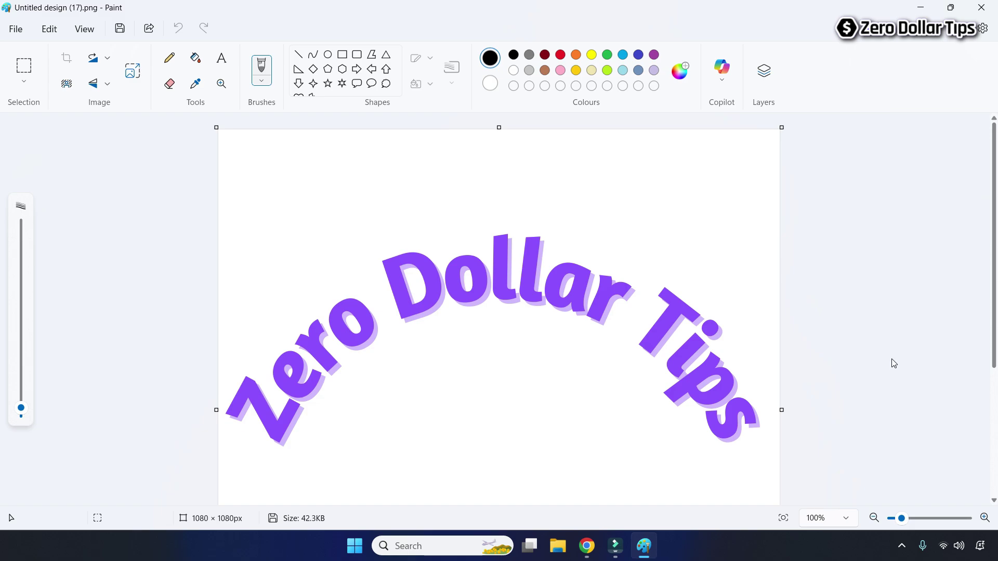
{"action": "left_click", "coordinate": [982, 7]}
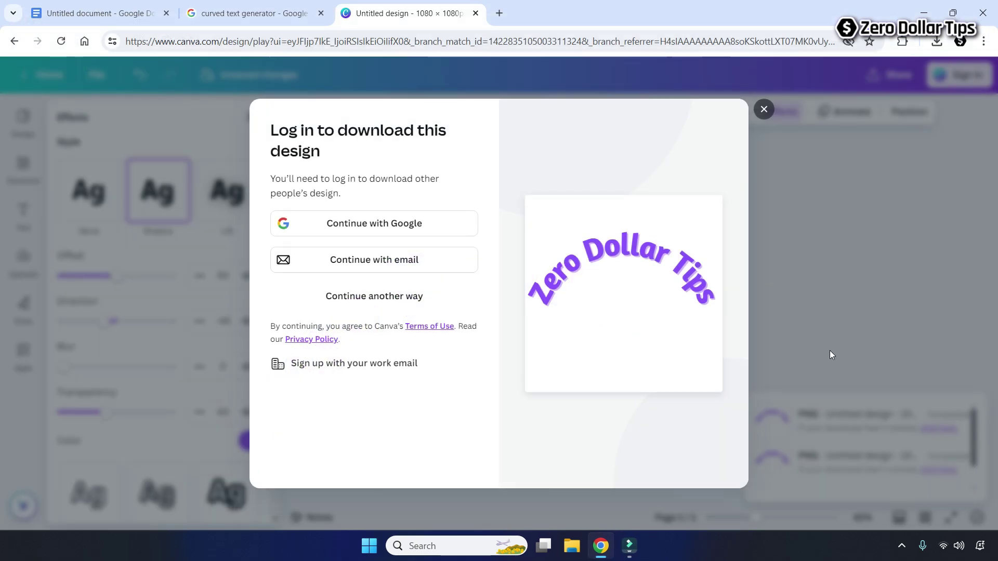
{"action": "left_click", "coordinate": [78, 13]}
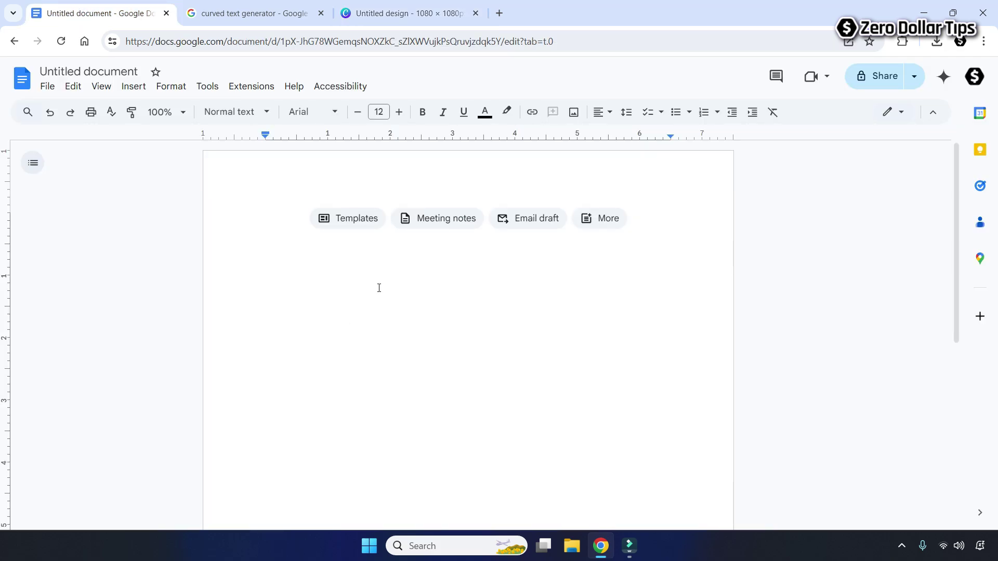
Step: Upload 'Untitled design (17).png' from the computer into the blank Google Docs document
{"action": "left_click", "coordinate": [133, 88]}
{"action": "left_click", "coordinate": [182, 114]}
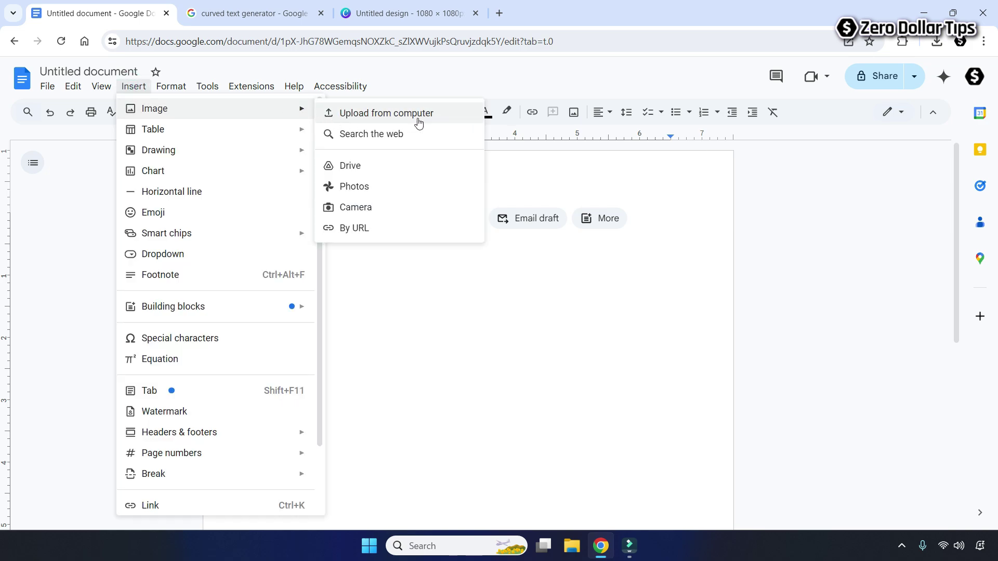
{"action": "left_click", "coordinate": [390, 117]}
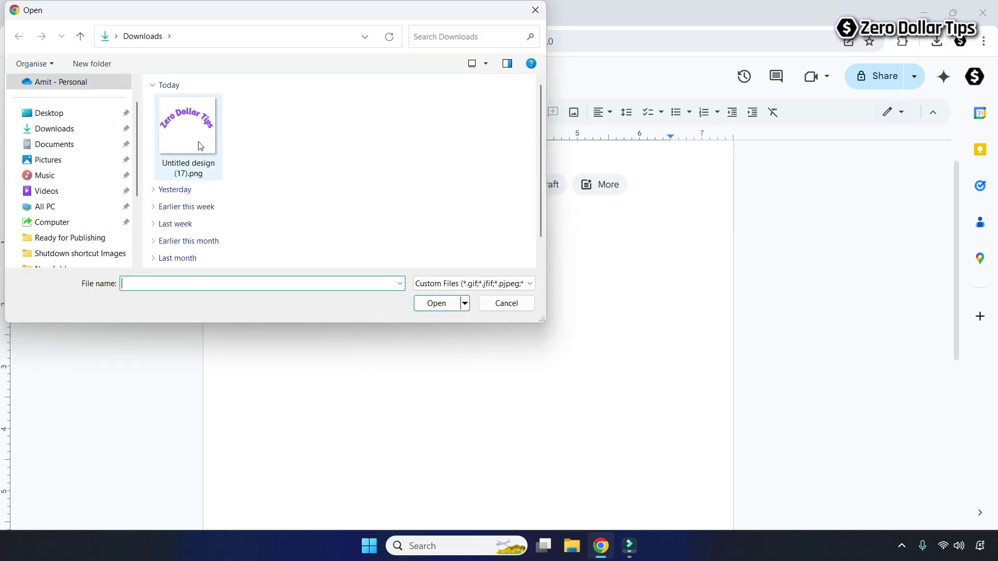
{"action": "left_click", "coordinate": [190, 132]}
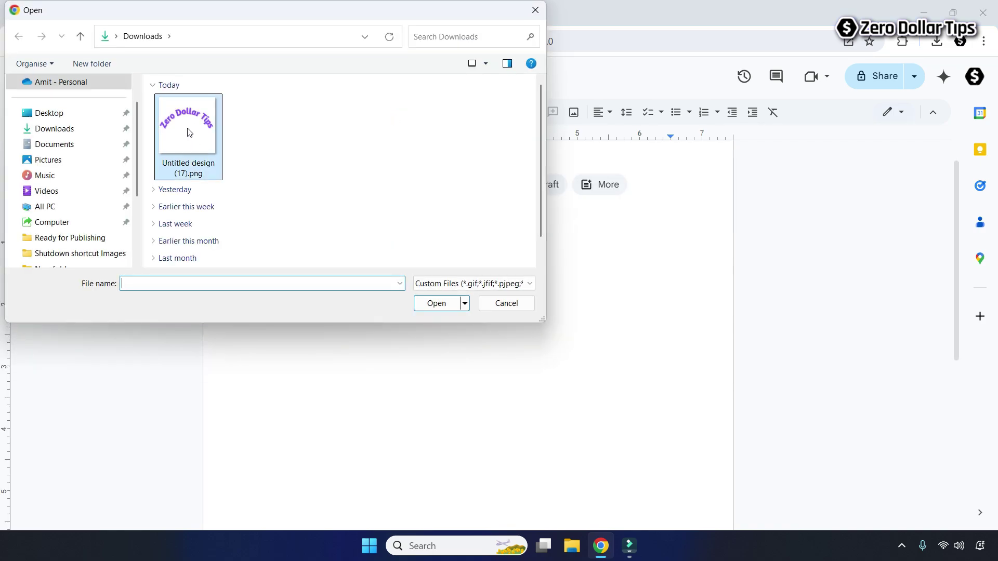
{"action": "left_click", "coordinate": [437, 304]}
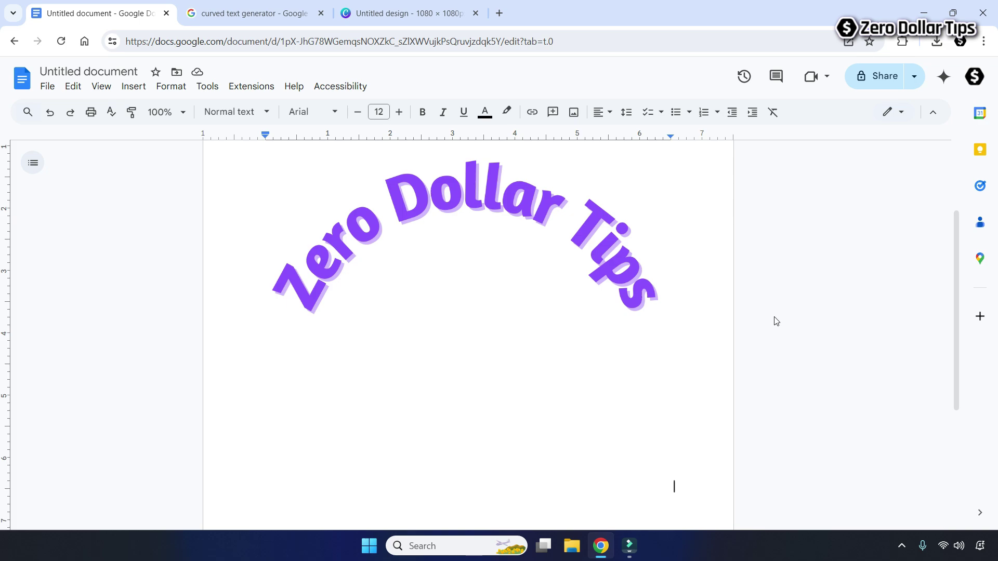
Step: Set the curved-text image to In front of text, shrink it, and position it near the top centre
{"action": "left_click", "coordinate": [462, 248]}
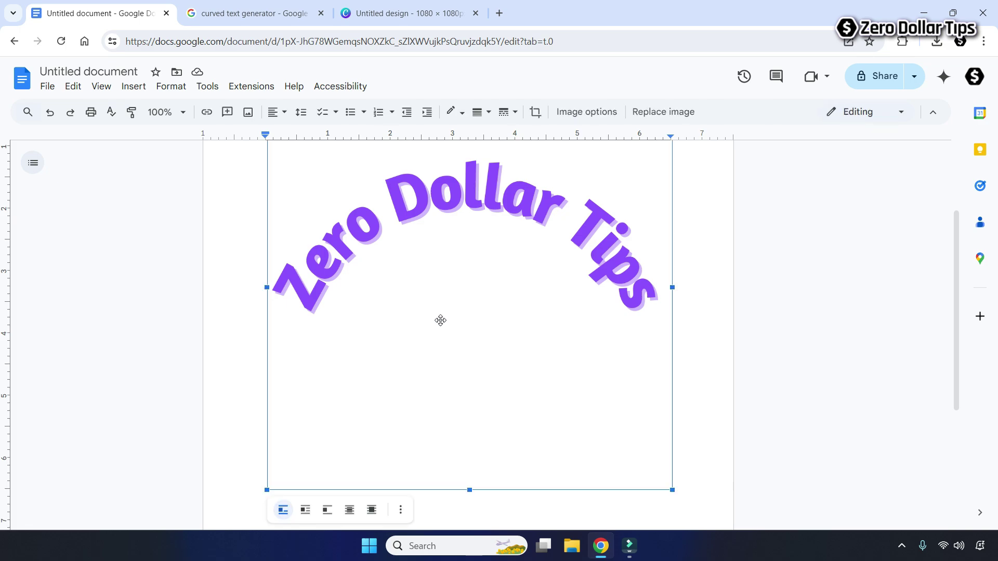
{"action": "left_click", "coordinate": [373, 512]}
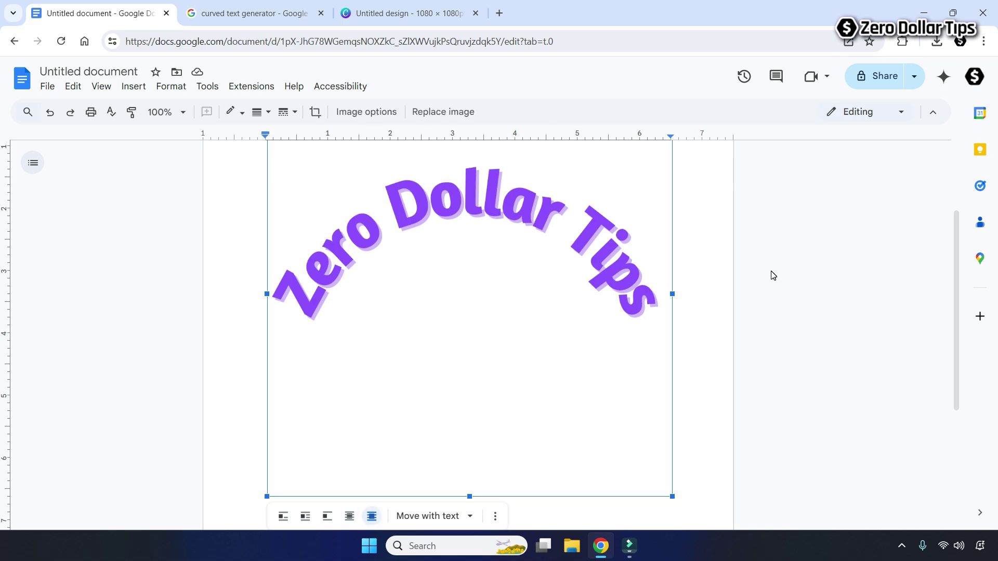
{"action": "left_click_drag", "start_coordinate": [465, 243], "coordinate": [524, 275]}
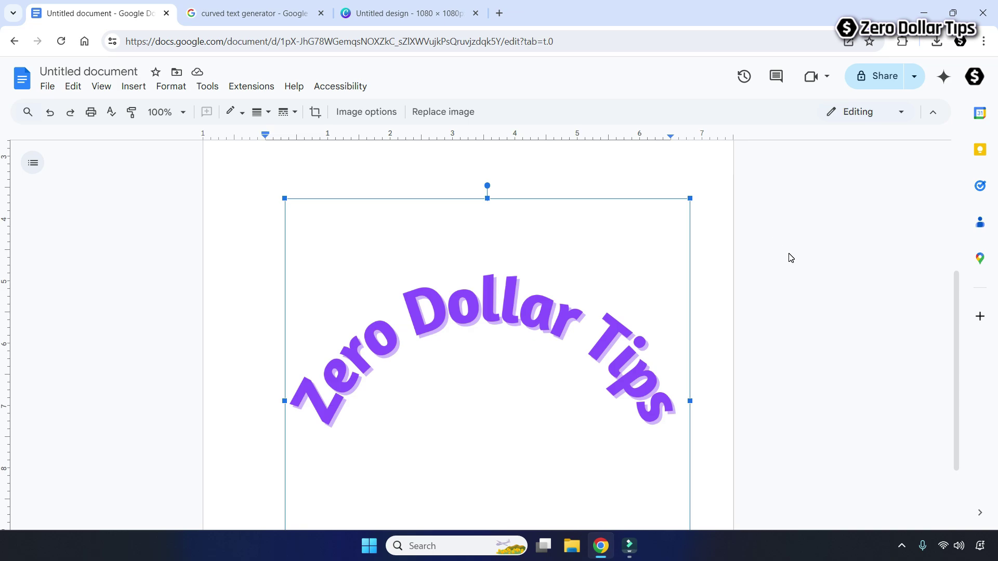
{"action": "left_click_drag", "start_coordinate": [690, 199], "coordinate": [485, 411]}
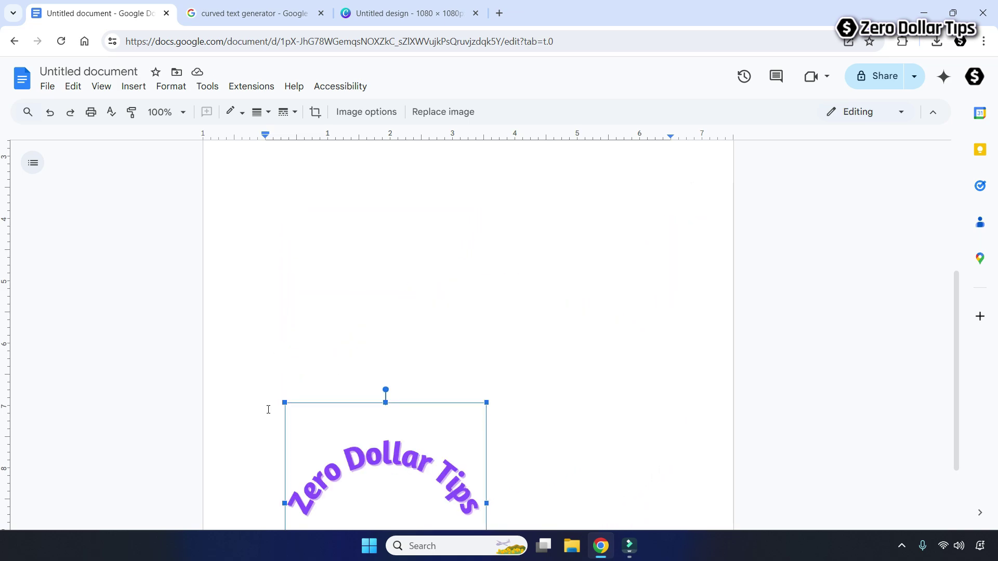
{"action": "left_click_drag", "start_coordinate": [379, 453], "coordinate": [475, 328]}
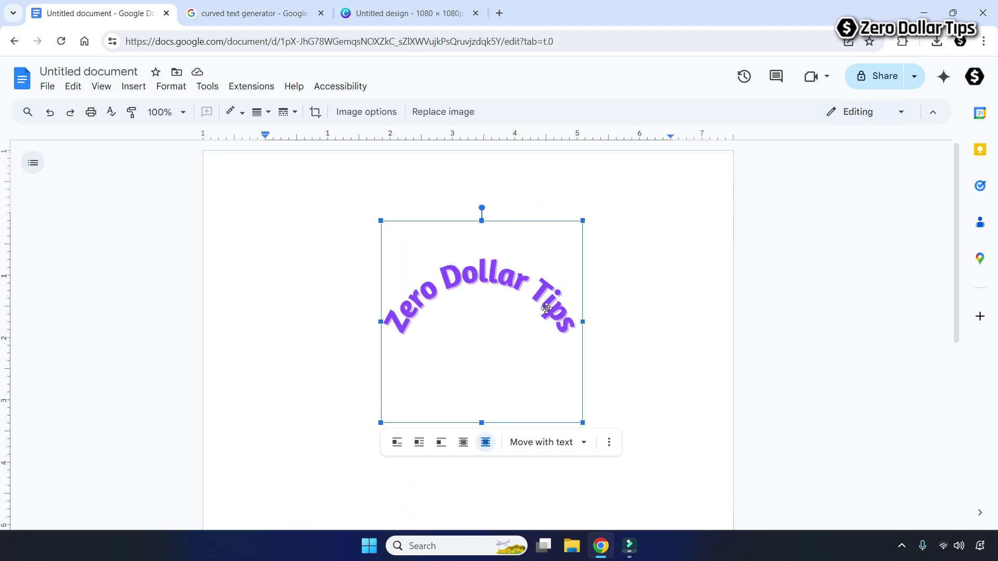
{"action": "left_click_drag", "start_coordinate": [380, 220], "coordinate": [328, 219]}
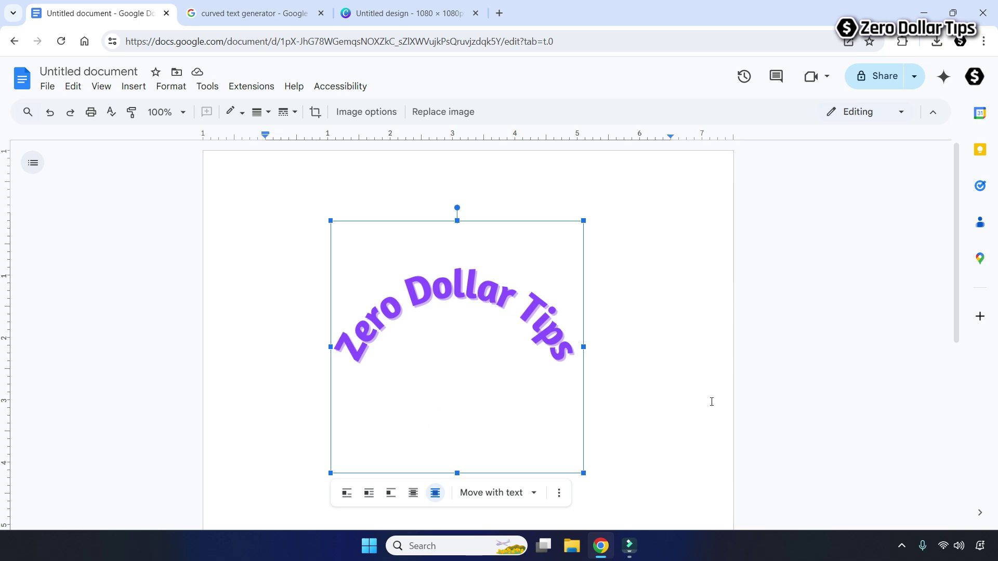
Step: Crop the image's bottom, top and right edges tightly around the purple 'Zero Dollar Tips' arc
{"action": "double_click", "coordinate": [446, 353]}
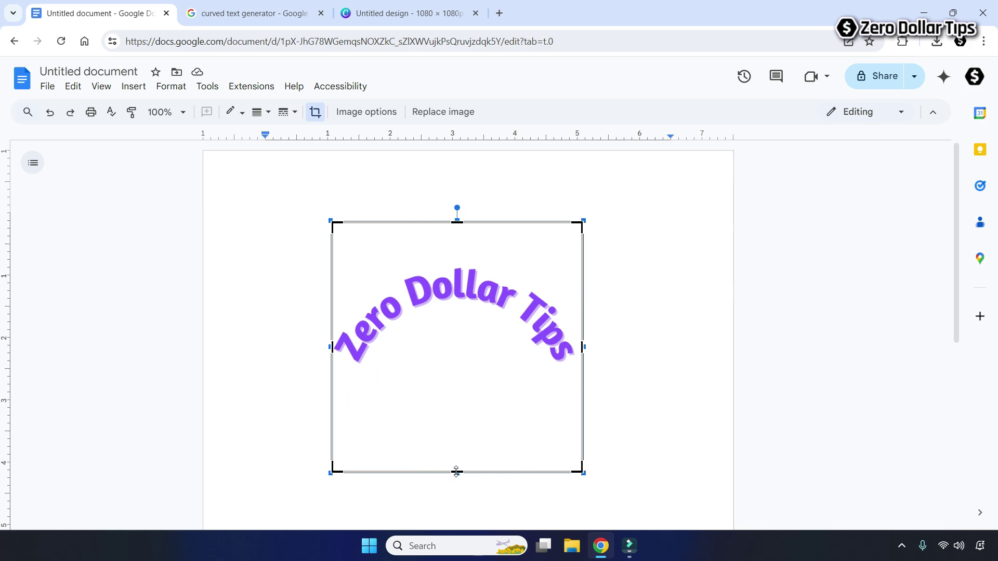
{"action": "left_click_drag", "start_coordinate": [456, 472], "coordinate": [458, 373]}
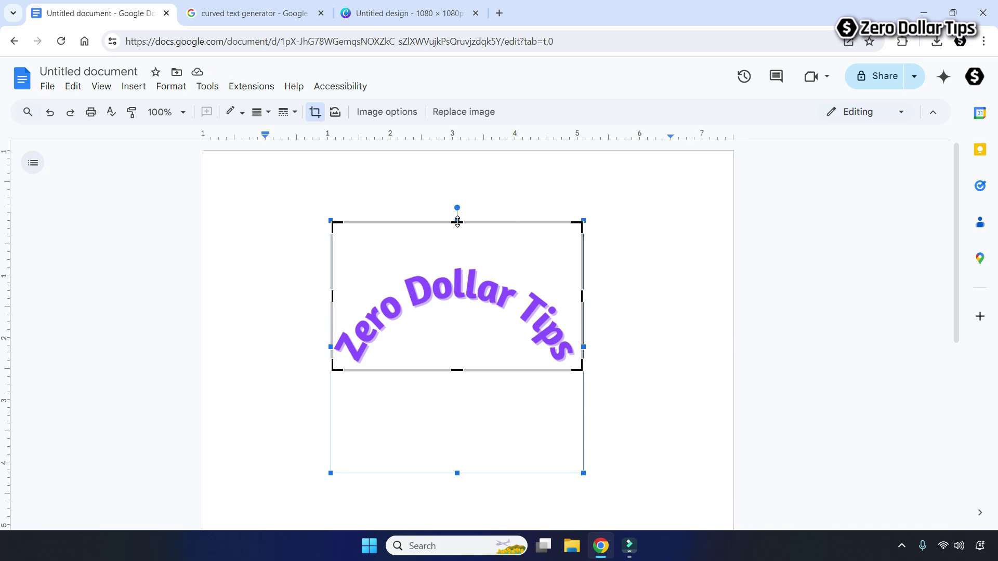
{"action": "left_click_drag", "start_coordinate": [457, 222], "coordinate": [463, 264]}
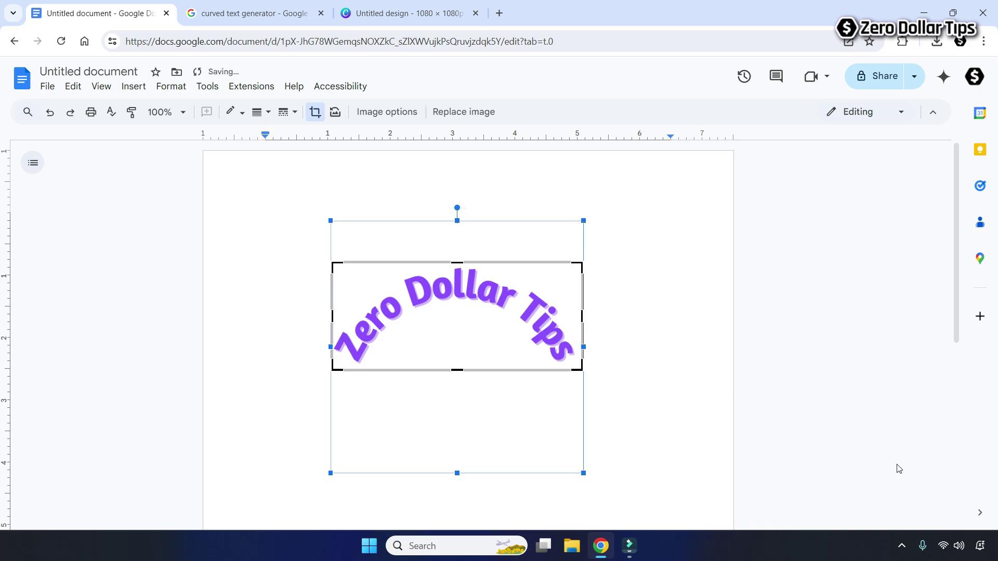
{"action": "left_click_drag", "start_coordinate": [583, 316], "coordinate": [575, 313]}
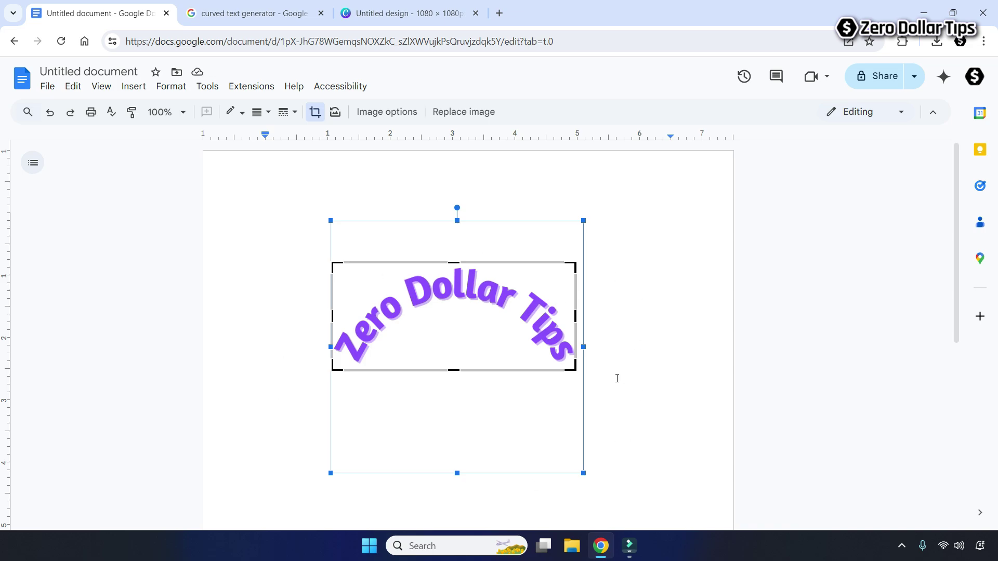
{"action": "left_click", "coordinate": [670, 333]}
Step: Move the cropped image higher and enlarge it from its corner to span most of the page width
{"action": "left_click", "coordinate": [450, 325]}
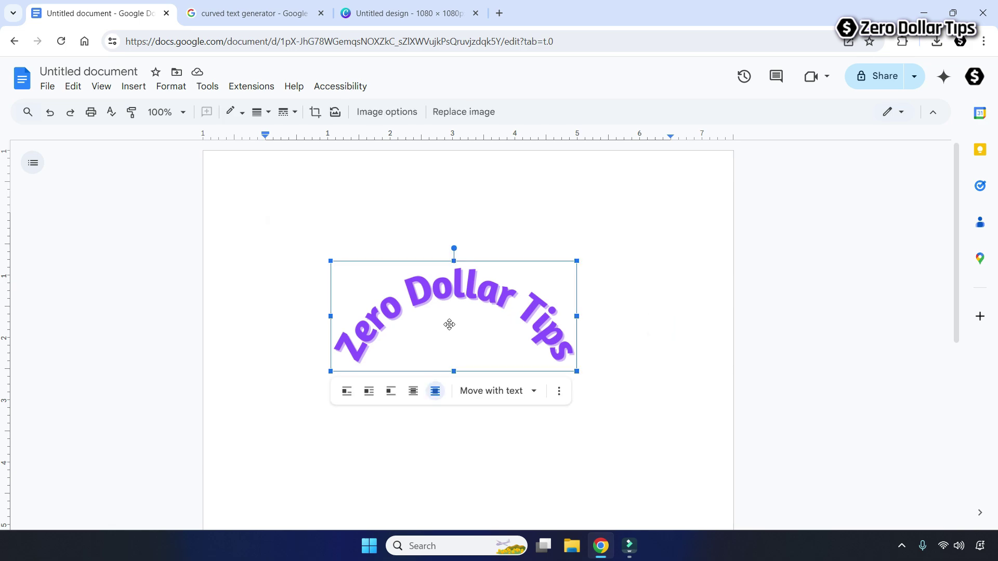
{"action": "left_click_drag", "start_coordinate": [450, 324], "coordinate": [475, 265]}
{"action": "left_click_drag", "start_coordinate": [405, 273], "coordinate": [583, 404]}
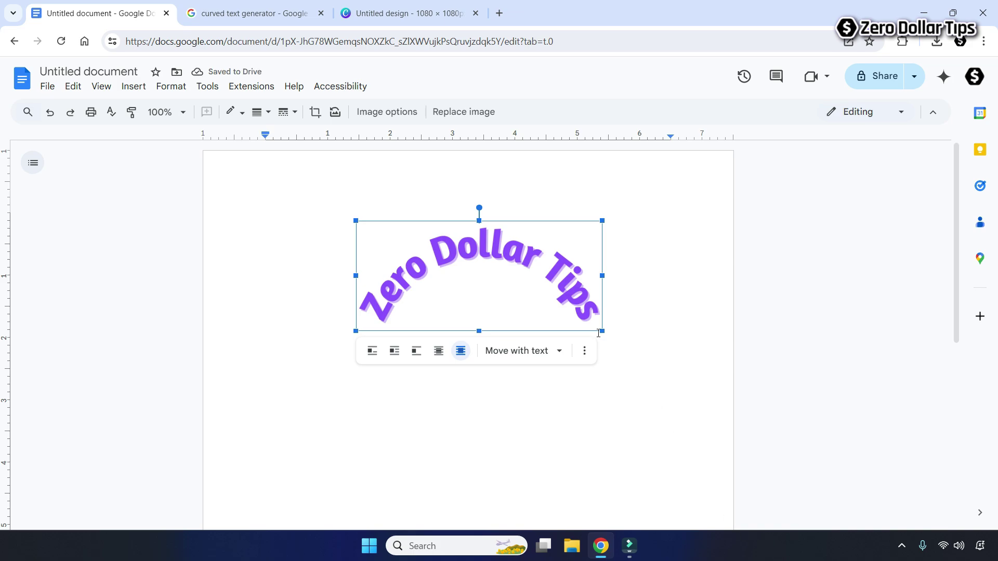
{"action": "left_click_drag", "start_coordinate": [602, 333], "coordinate": [676, 413]}
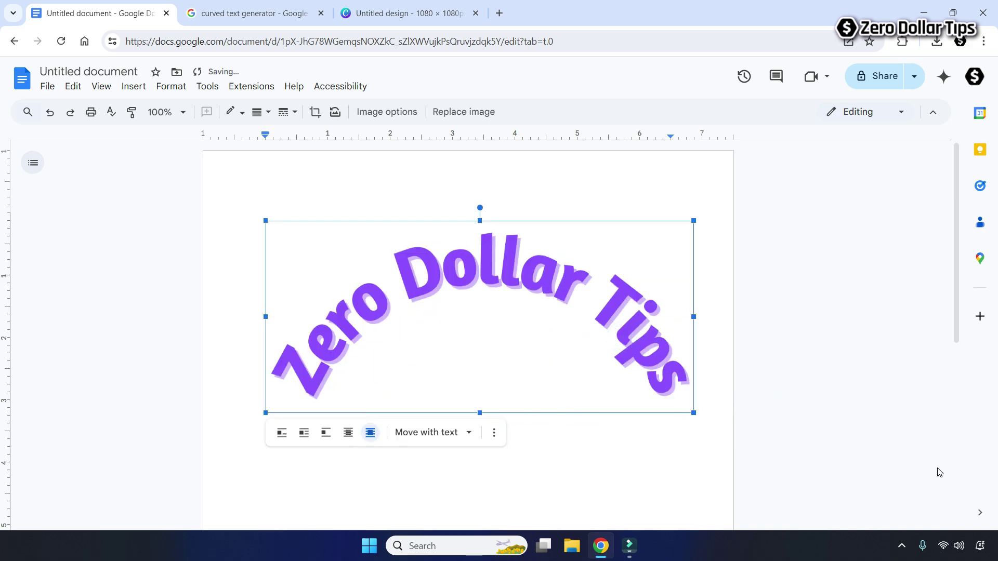
{"action": "left_click", "coordinate": [795, 323]}
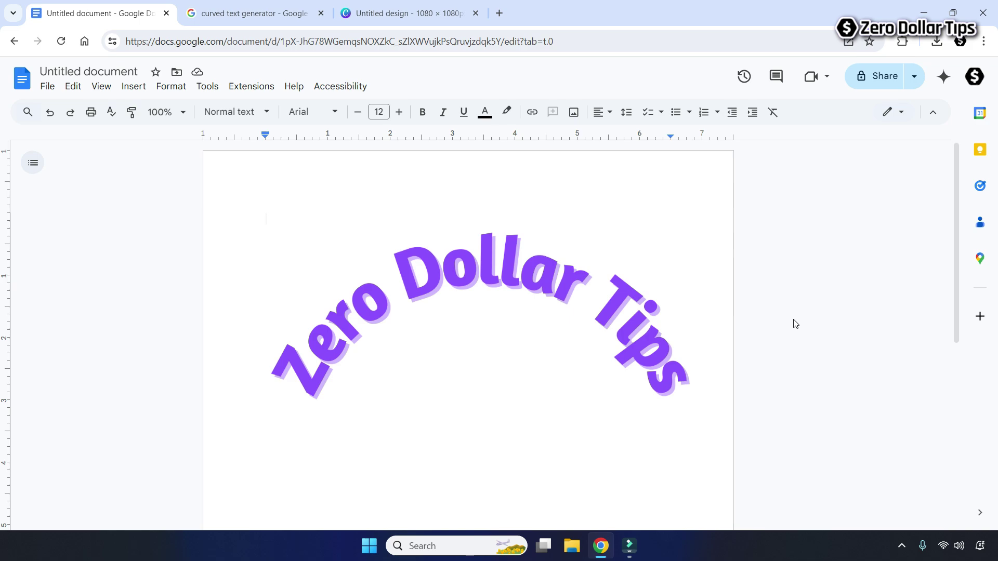